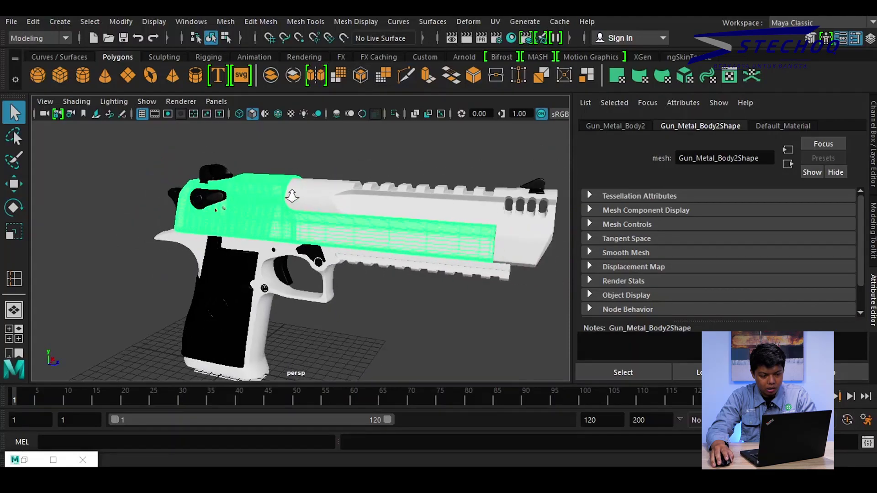
Turn on the Poly Count heads-up display in the perspective viewport
alt+drag(305, 204, 388, 201)
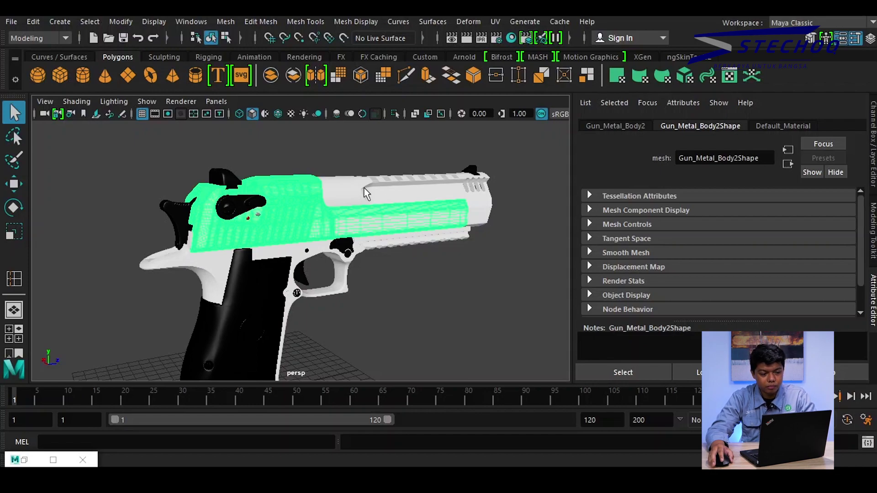
alt+drag(361, 187, 489, 225)
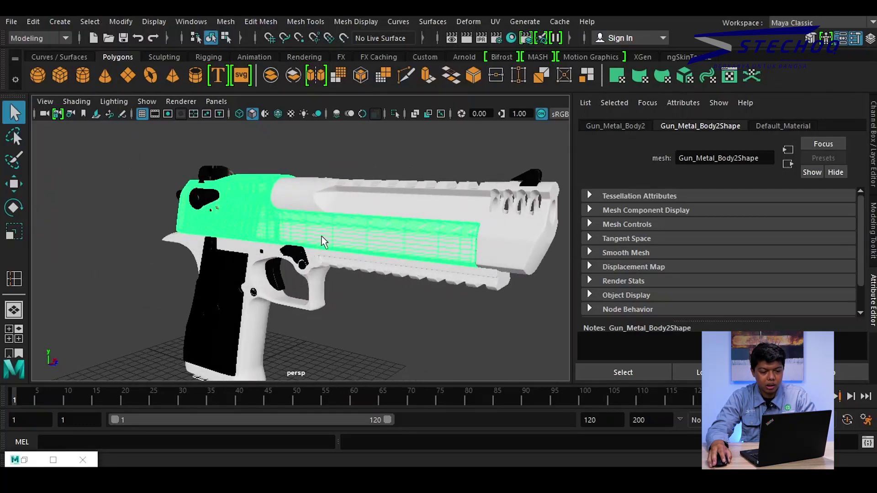
alt+drag(336, 221, 299, 232)
scroll(297, 246, up, 5)
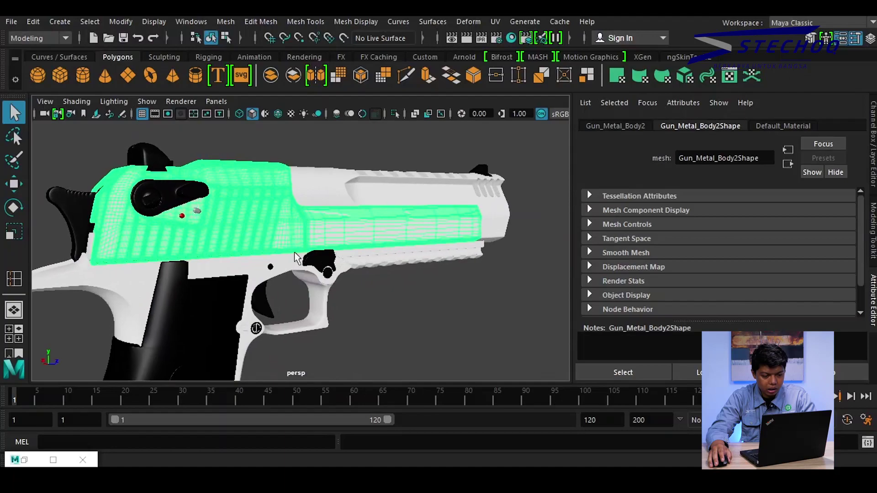
scroll(295, 258, up, 5)
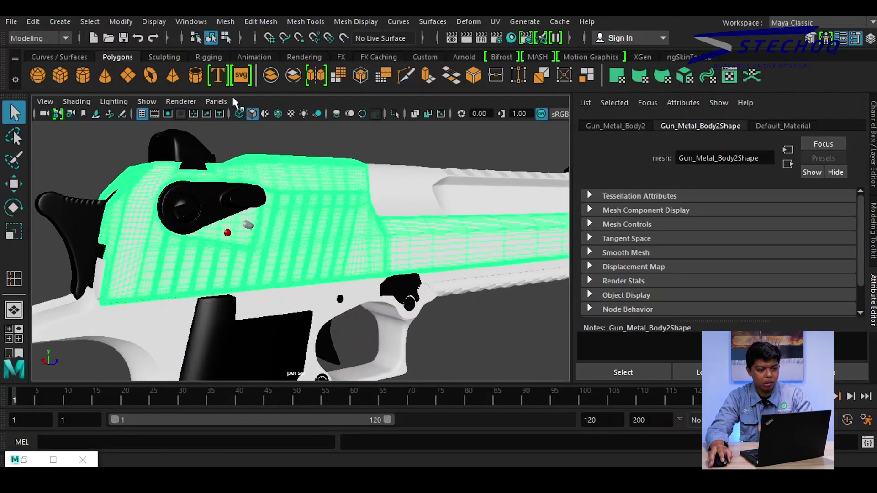
click(161, 22)
mouse_move(199, 24)
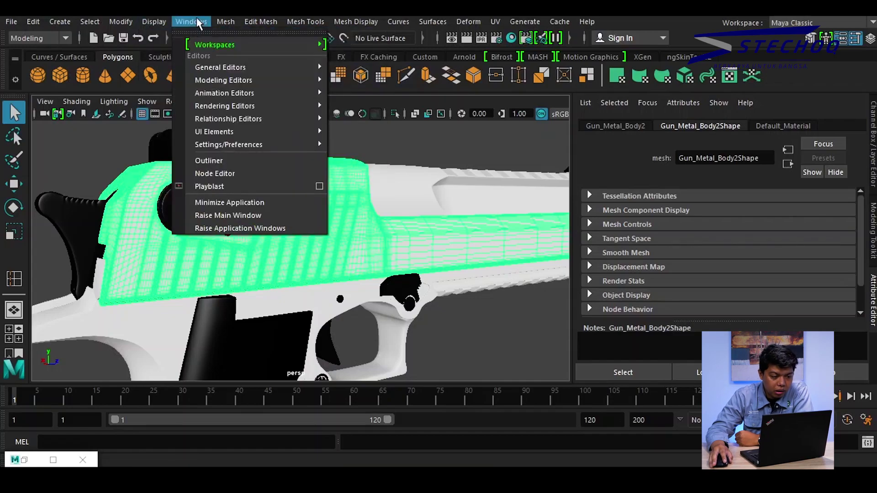
mouse_move(211, 108)
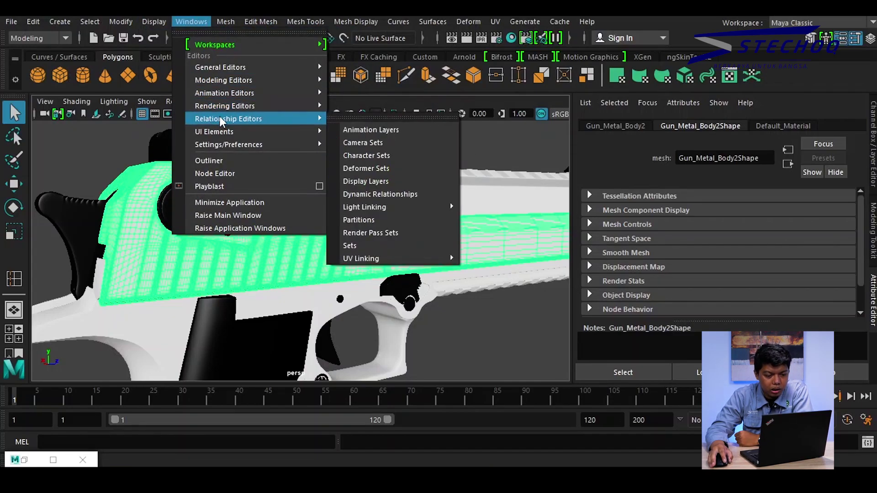
mouse_move(155, 25)
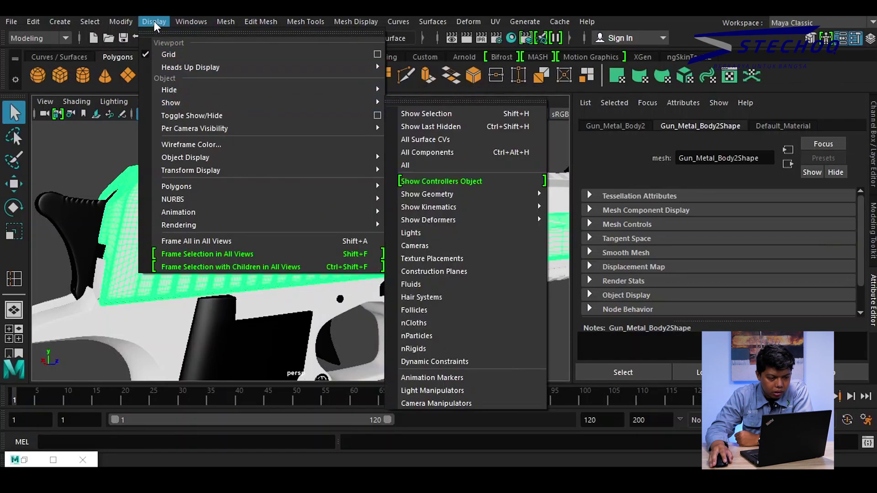
mouse_move(247, 67)
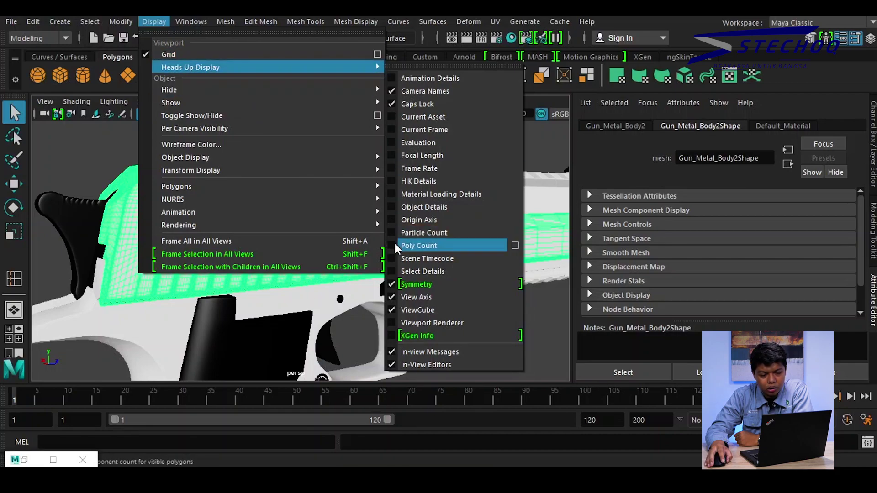
click(395, 246)
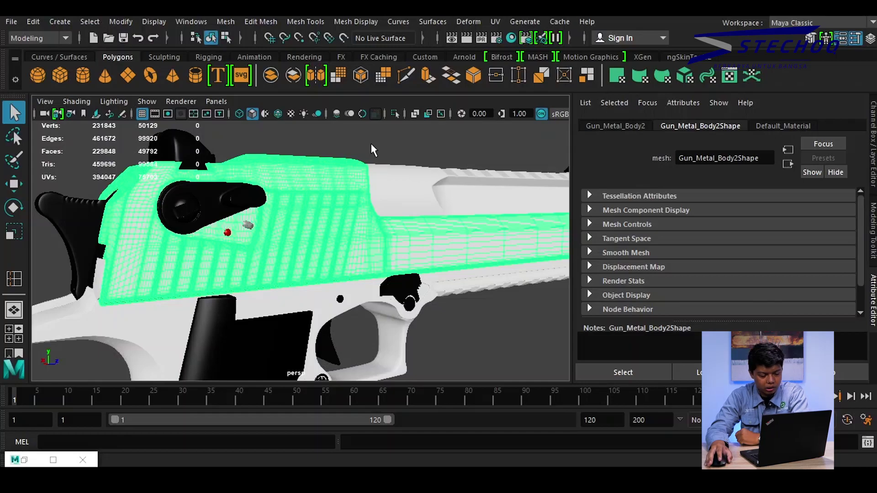
Examine the pistol model and the selected upper body's polygon statistics from several angles
scroll(303, 183, down, 3)
scroll(293, 168, up, 3)
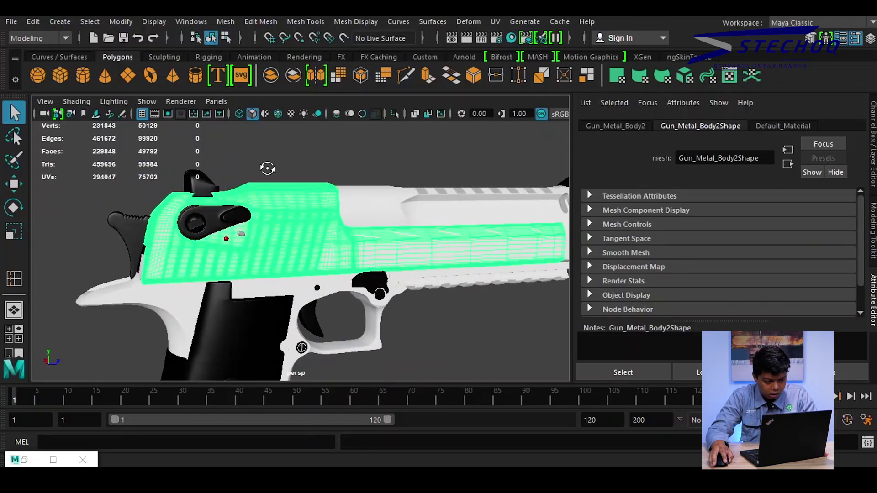
scroll(269, 169, down, 2)
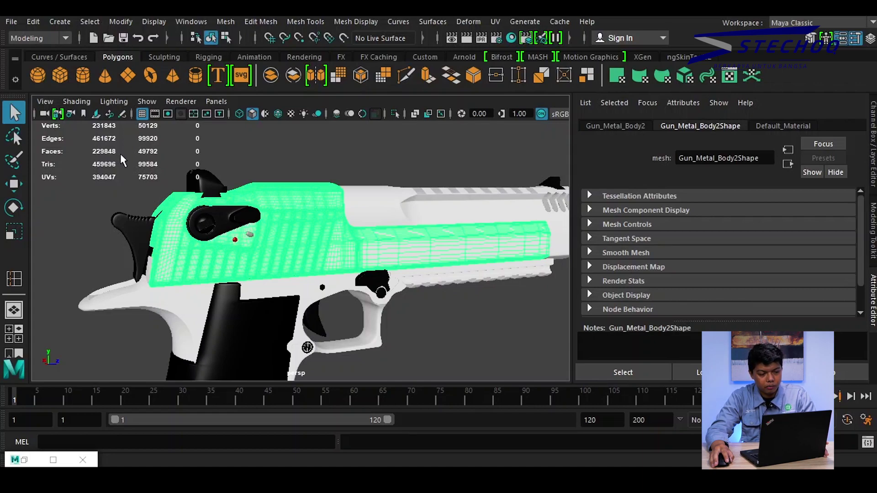
alt+drag(364, 135, 344, 136)
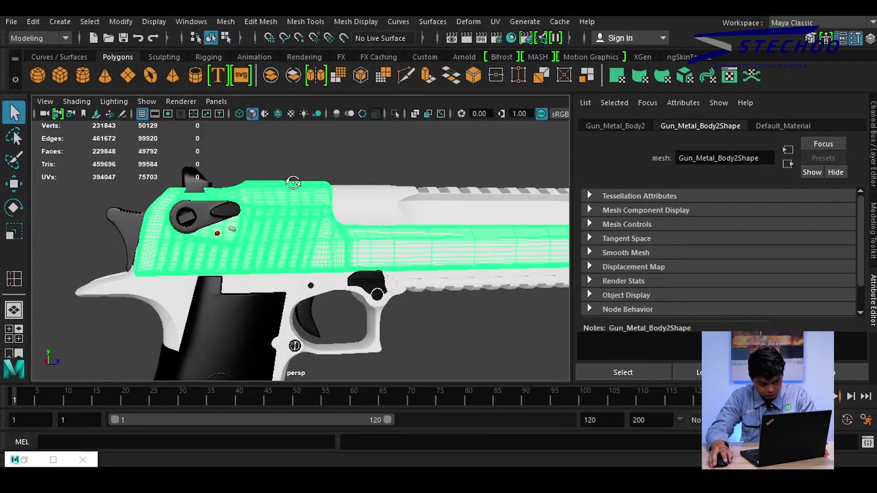
alt+middle_drag(343, 136, 329, 174)
scroll(340, 175, down, 3)
mouse_move(353, 176)
alt+mouse_down()
mouse_move(383, 182)
mouse_move(348, 186)
alt+mouse_up()
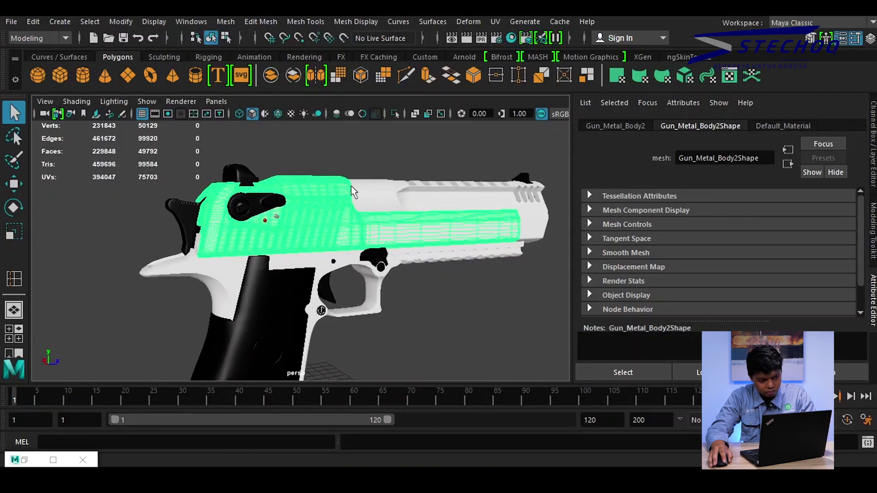
alt+drag(351, 186, 261, 208)
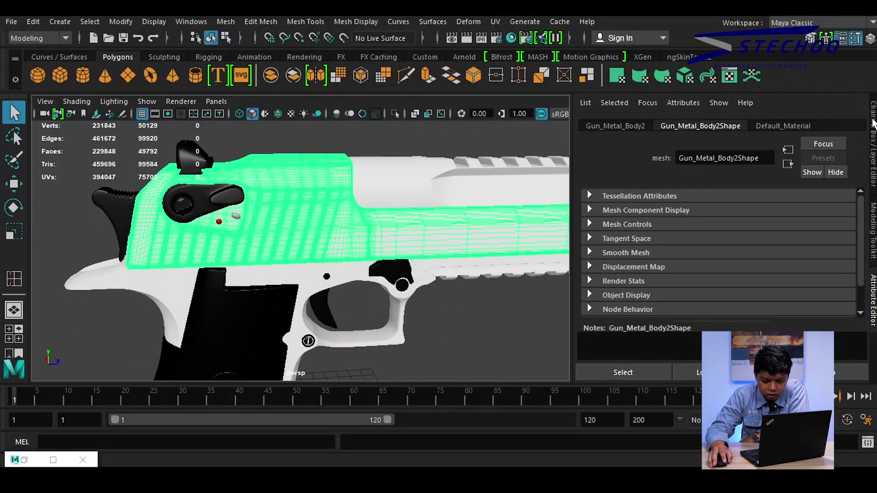
Show the Modeling Toolkit in place of the Attribute Editor and bring its mesh operations into view
click(817, 44)
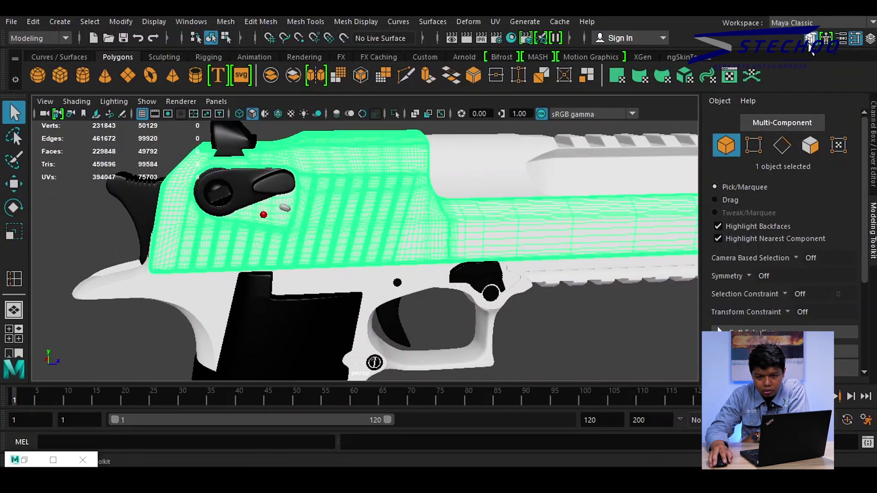
click(811, 44)
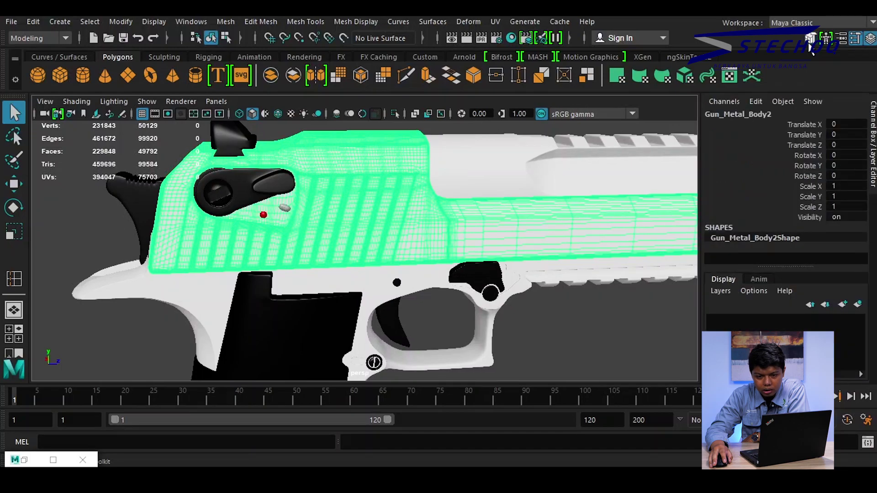
click(855, 39)
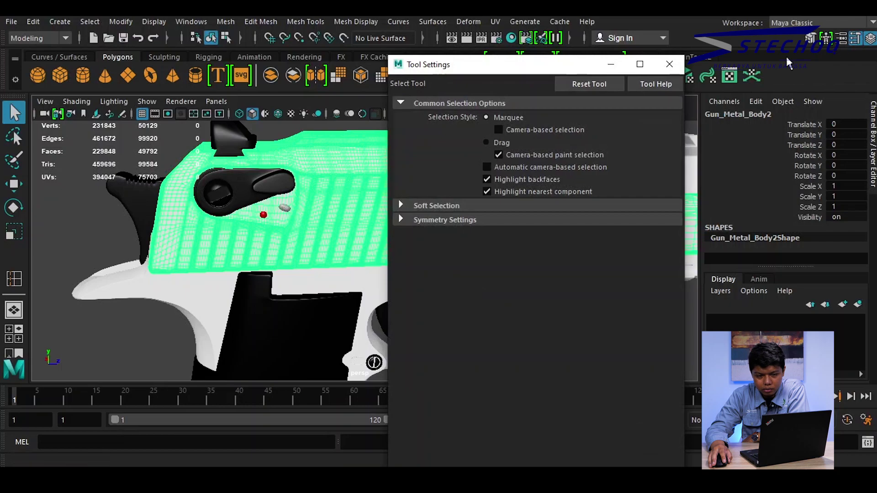
click(669, 64)
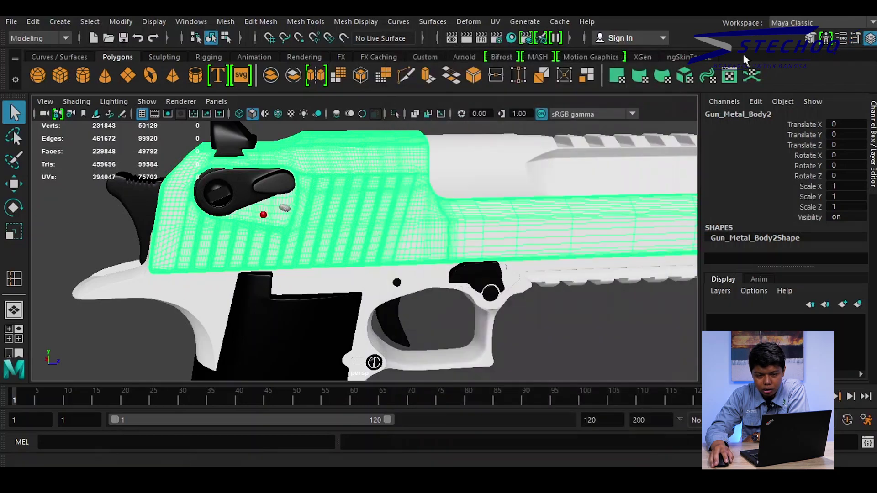
click(810, 39)
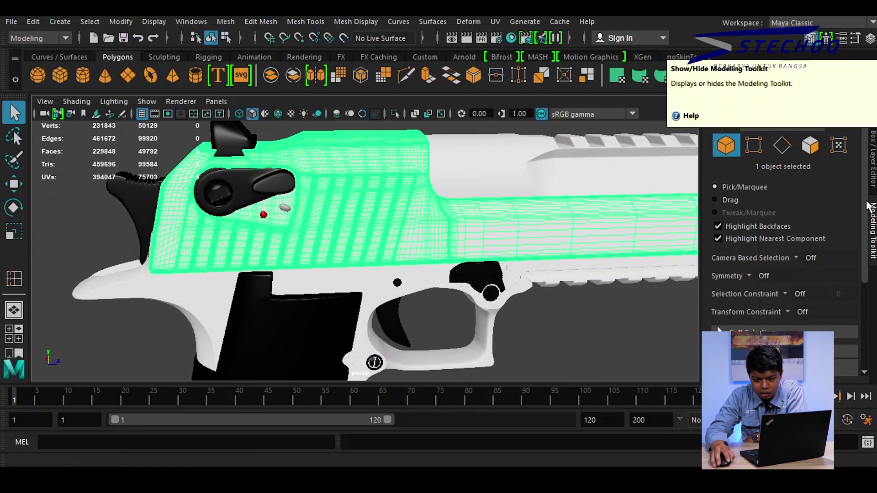
scroll(292, 216, down, 3)
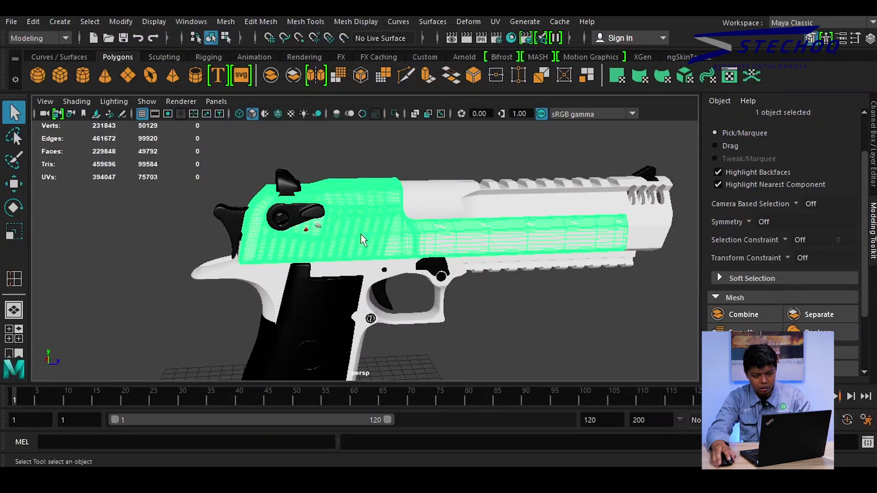
Open the Outliner, then narrow, lengthen and place it beside the pistol so the scene objects are listed
alt+drag(302, 234, 437, 264)
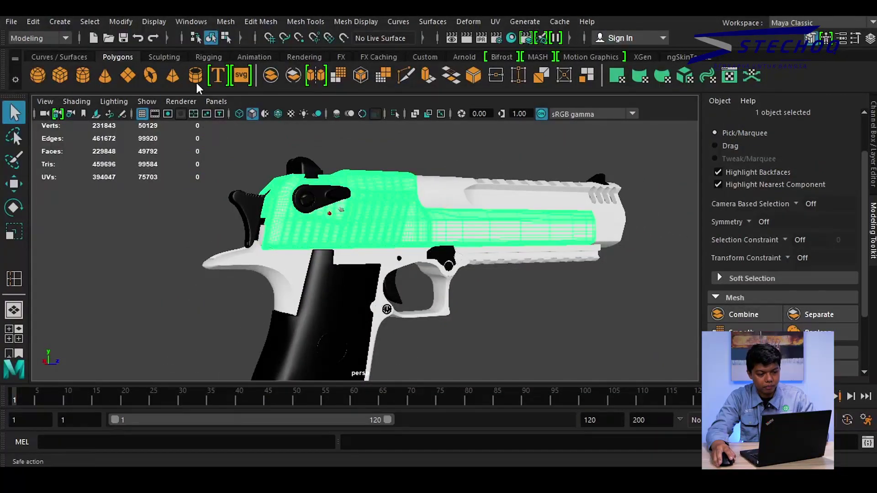
click(191, 22)
click(217, 160)
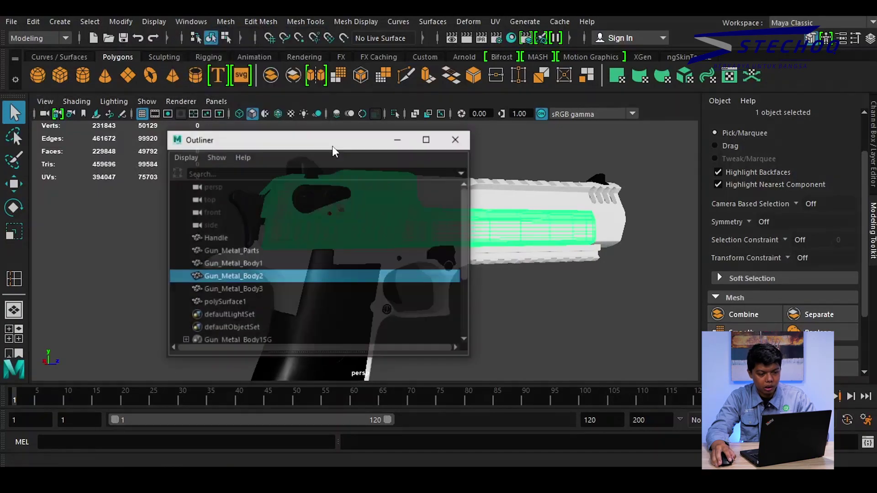
drag(471, 217, 356, 217)
drag(281, 141, 155, 138)
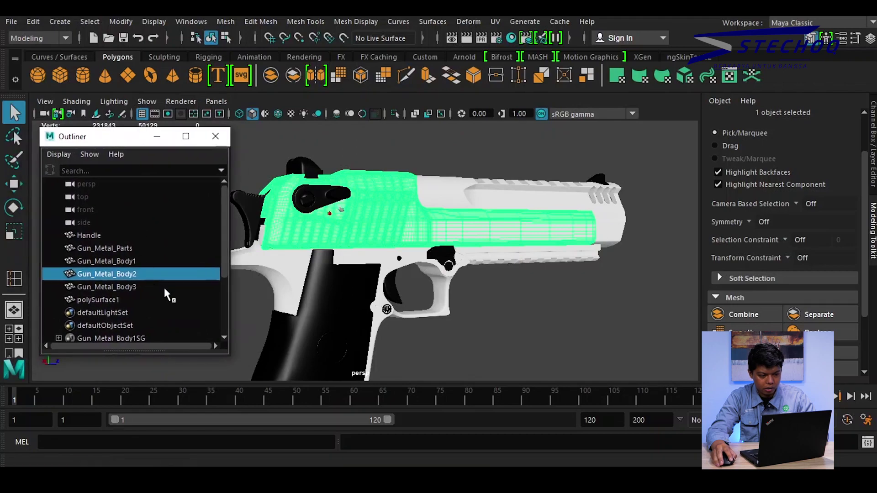
mouse_move(128, 355)
mouse_down()
mouse_move(129, 421)
mouse_move(129, 411)
mouse_up()
alt+drag(450, 254, 482, 253)
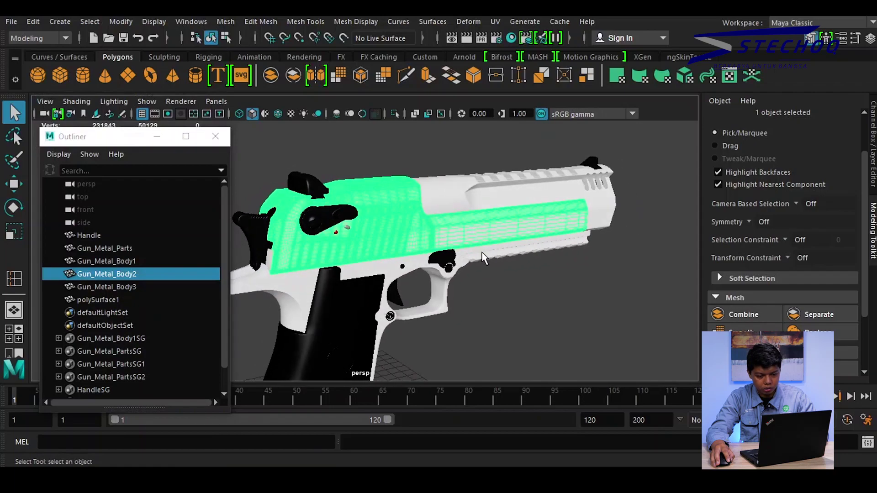
Hide Handle, Gun_Metal_Parts, Gun_Metal_Body1, Gun_Metal_Body3 and polySurface1, leaving only Gun_Metal_Body2 displayed
click(116, 262)
click(124, 272)
alt+drag(416, 260, 400, 264)
alt+middle_drag(397, 227, 462, 212)
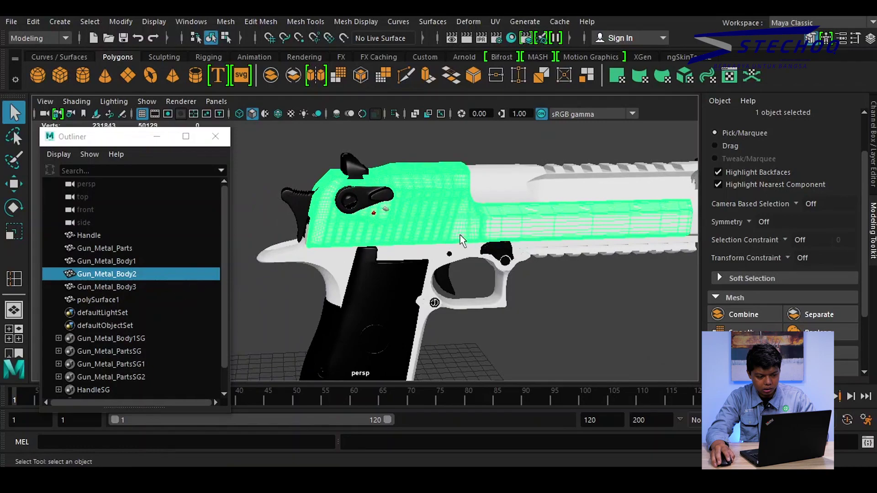
alt+drag(459, 234, 492, 203)
scroll(484, 266, up, 2)
alt+drag(483, 265, 511, 257)
alt+middle_drag(511, 256, 478, 296)
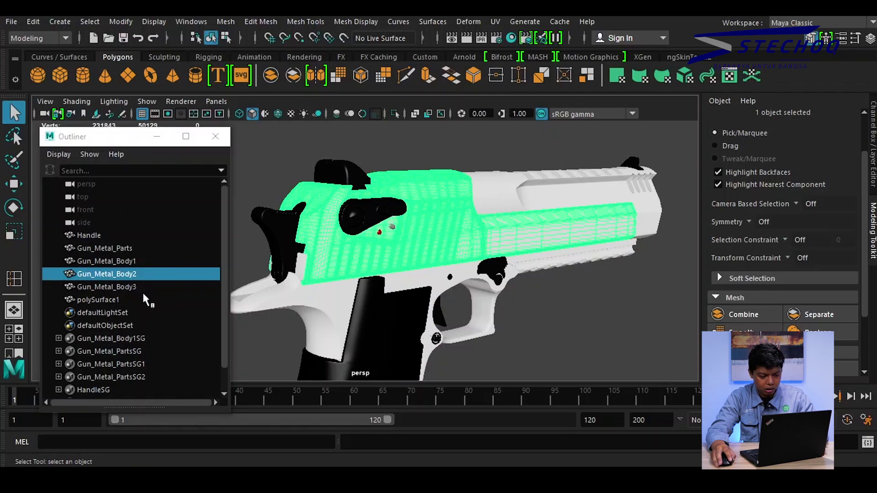
drag(139, 300, 150, 235)
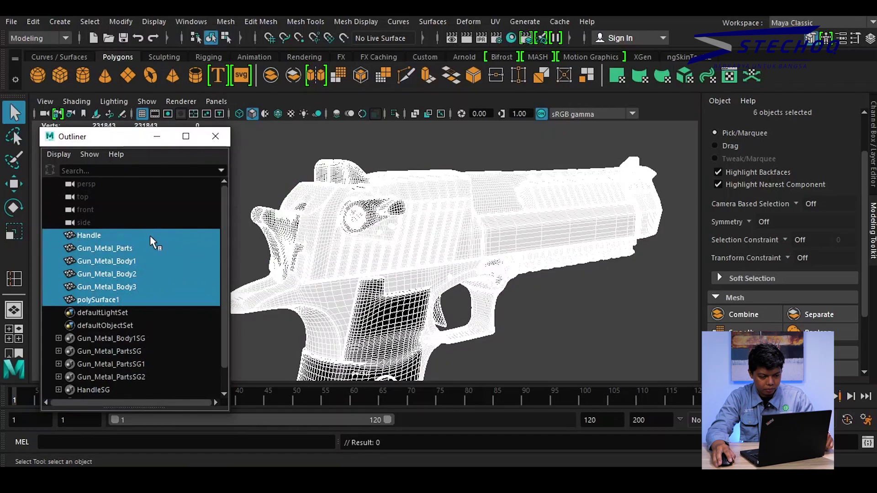
ctrl+click(144, 274)
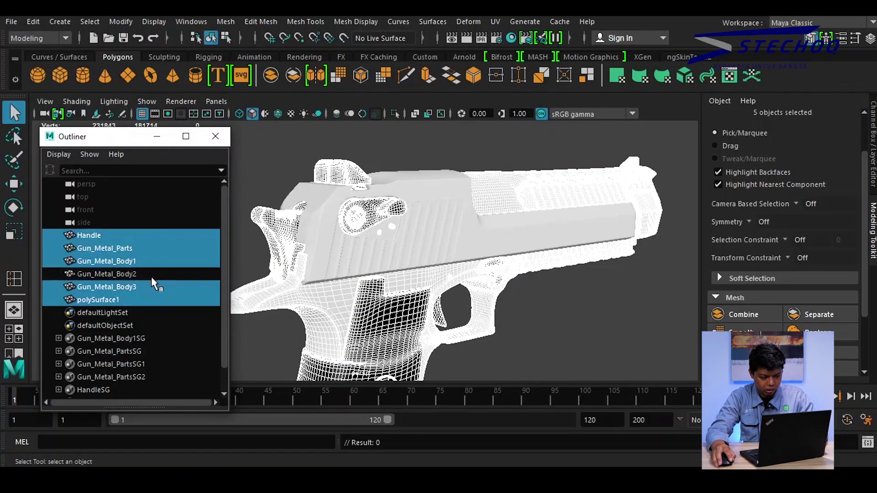
key(ctrl+h)
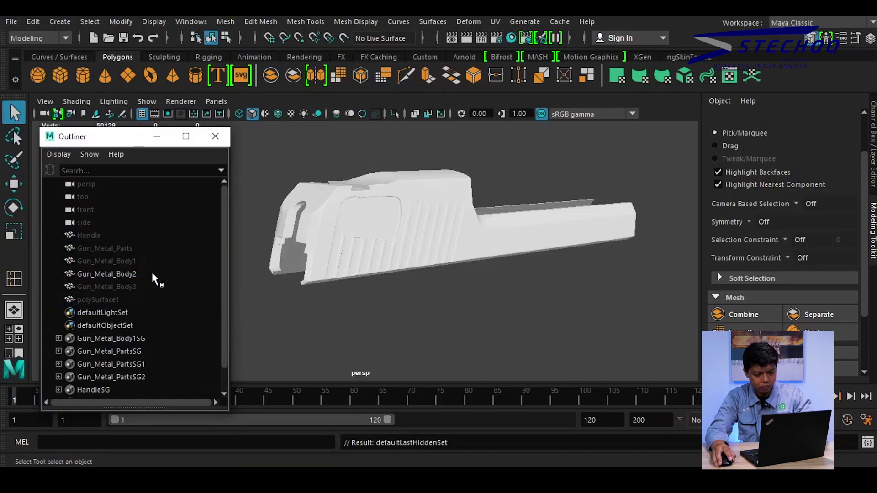
Select the Gun_Metal_Body2 mesh and make it the live surface
click(425, 194)
alt+drag(424, 199, 451, 221)
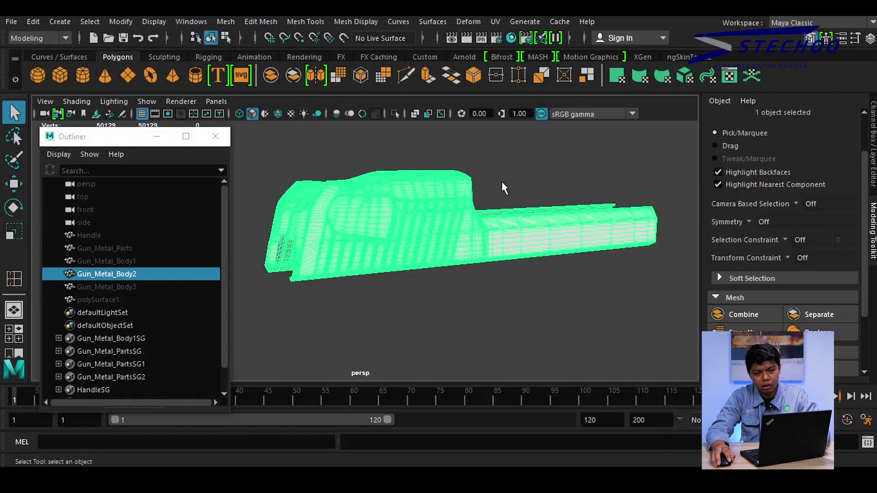
click(423, 38)
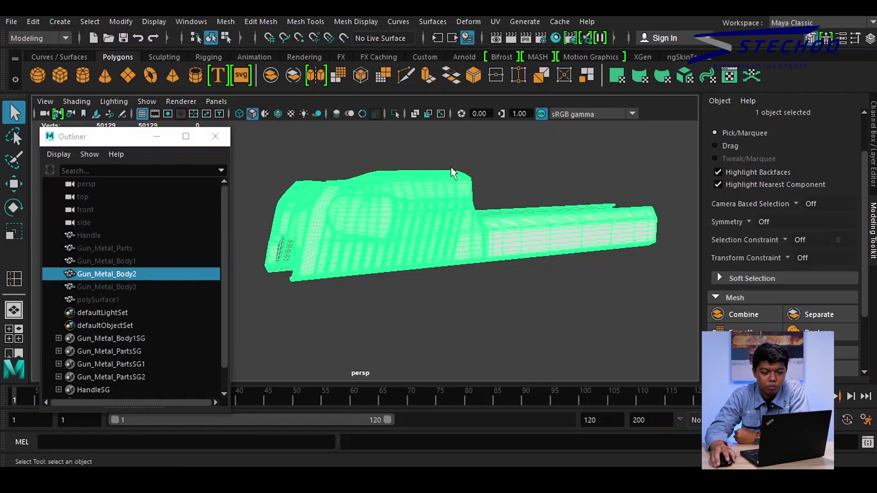
click(344, 38)
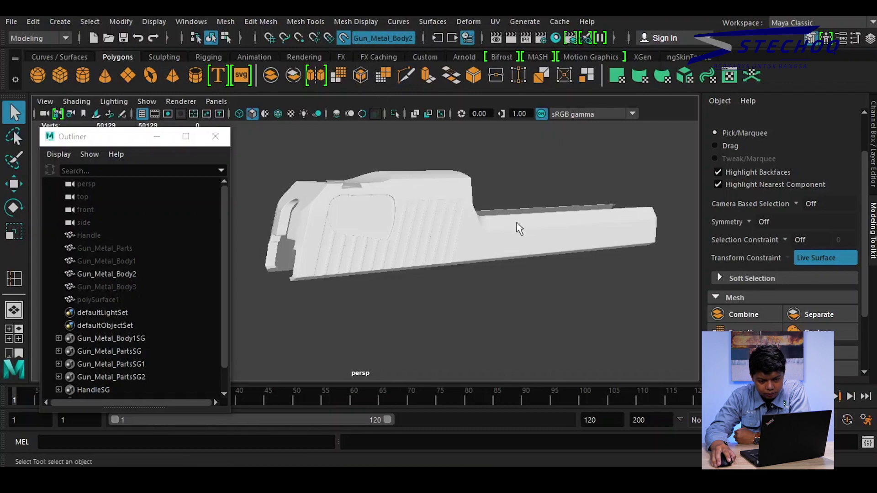
Activate the Quad Draw tool and frame the grooved rear side of the gun body closer for drawing
scroll(797, 224, down, 2)
scroll(796, 223, down, 2)
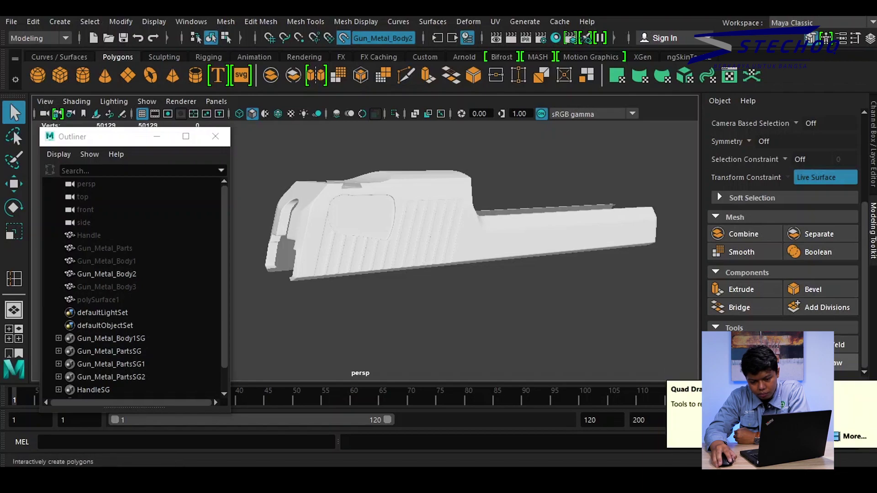
click(804, 363)
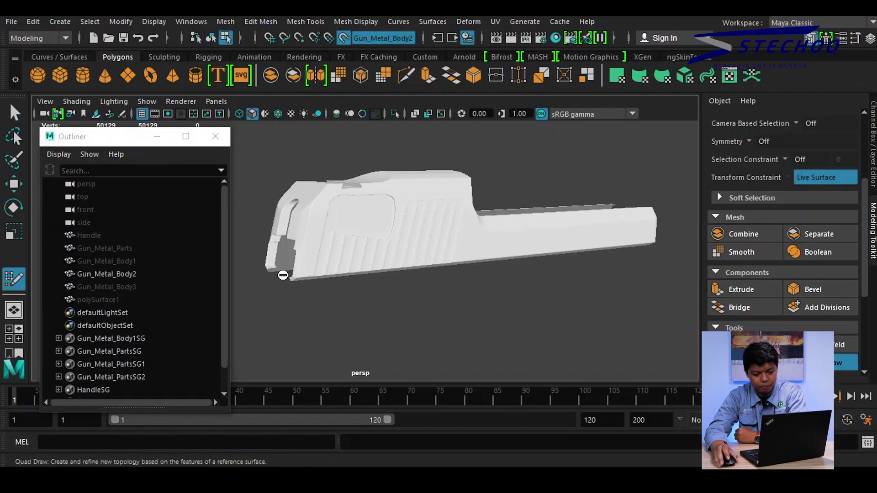
scroll(271, 198, up, 2)
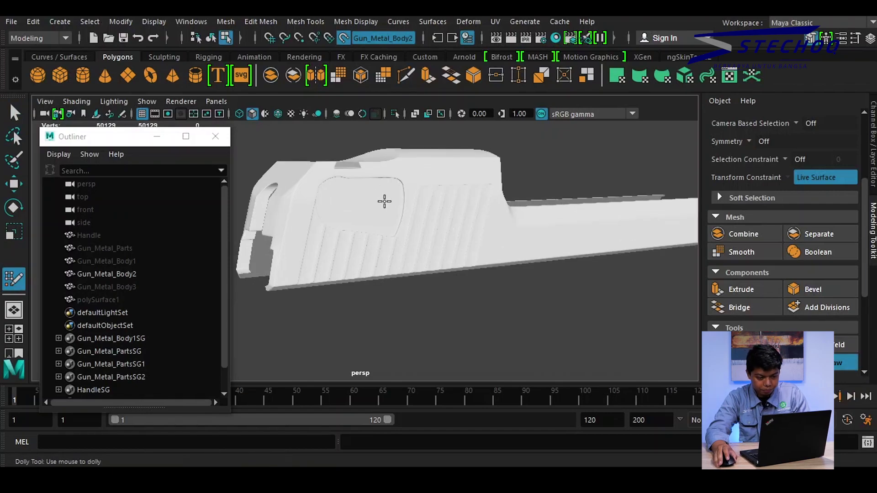
Place four points over the upper side grooves beside the rounded panel and fill them with a Quad Draw face
alt+drag(390, 199, 420, 193)
scroll(422, 196, up, 1)
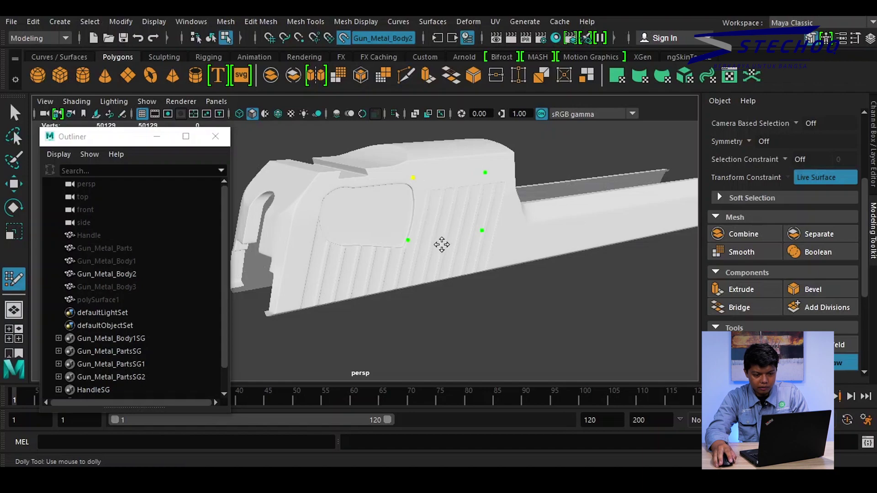
alt+middle_drag(434, 237, 435, 227)
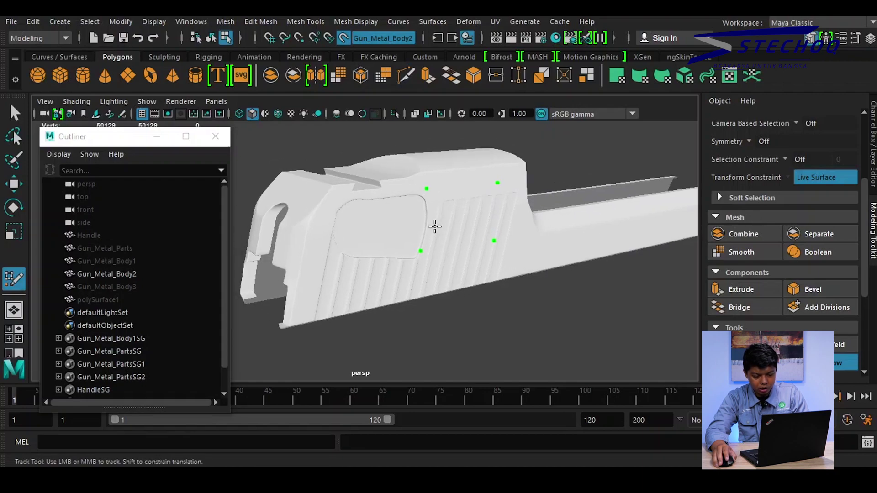
shift+click(468, 218)
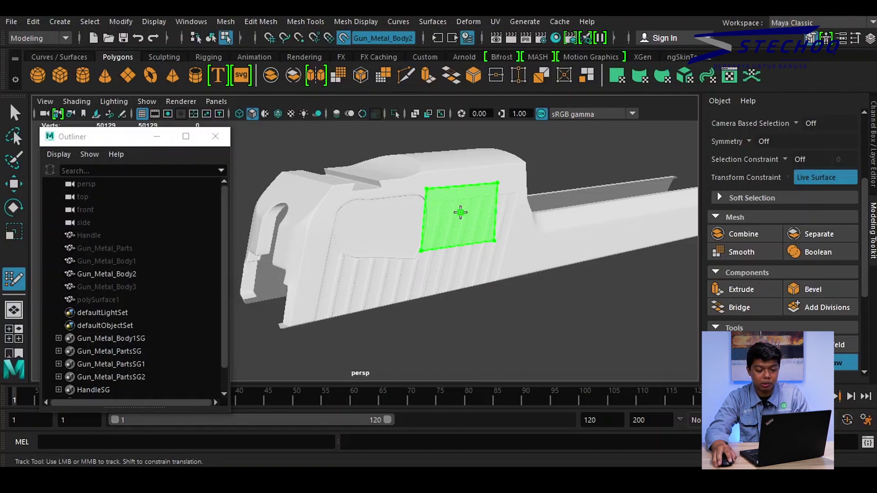
shift+right_drag(460, 211, 438, 233)
Move the four corners of the new quad outward so it spans the grooved area from the upper crease to the lower edge
drag(436, 188, 432, 179)
drag(495, 184, 511, 165)
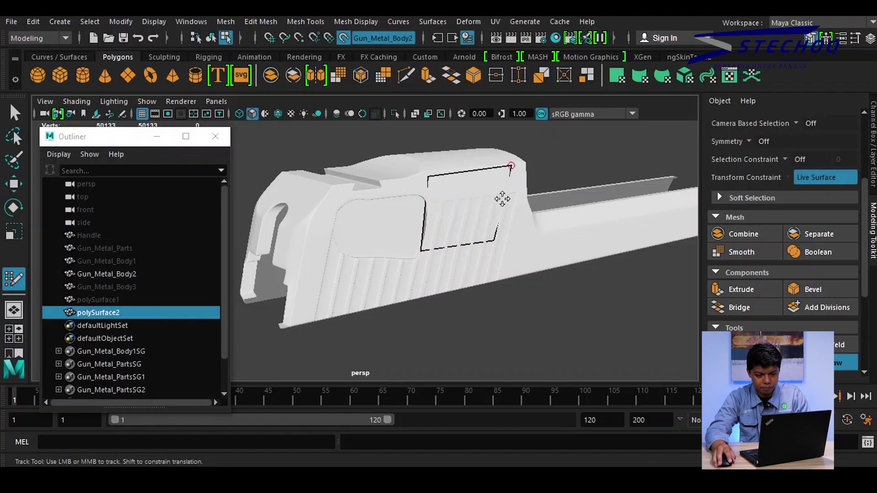
drag(495, 241, 502, 269)
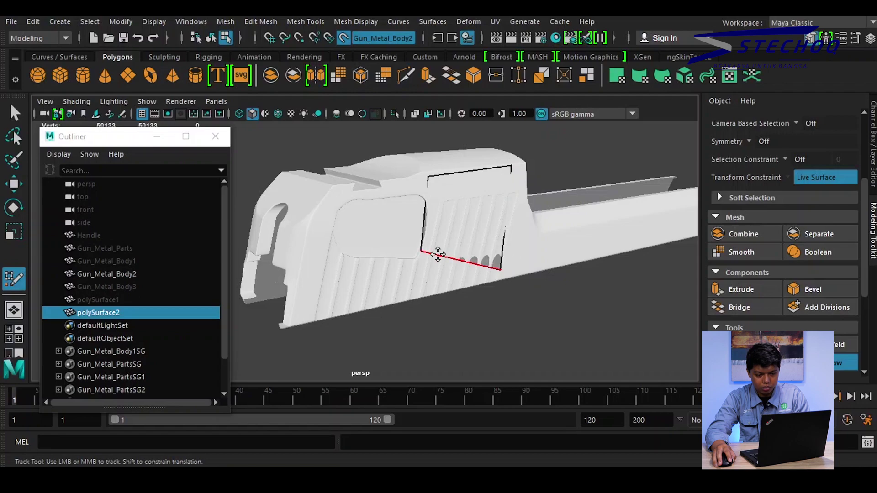
mouse_move(422, 250)
mouse_down()
mouse_move(401, 284)
mouse_move(405, 295)
mouse_up()
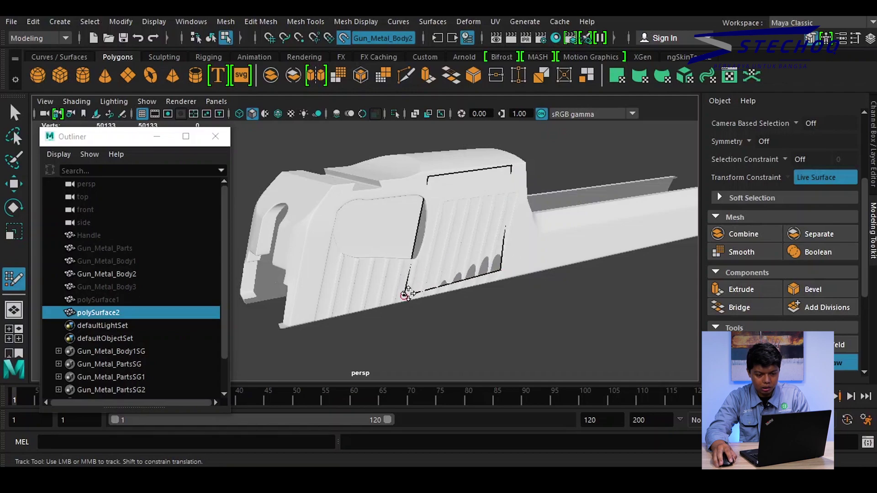
shift+click(425, 257)
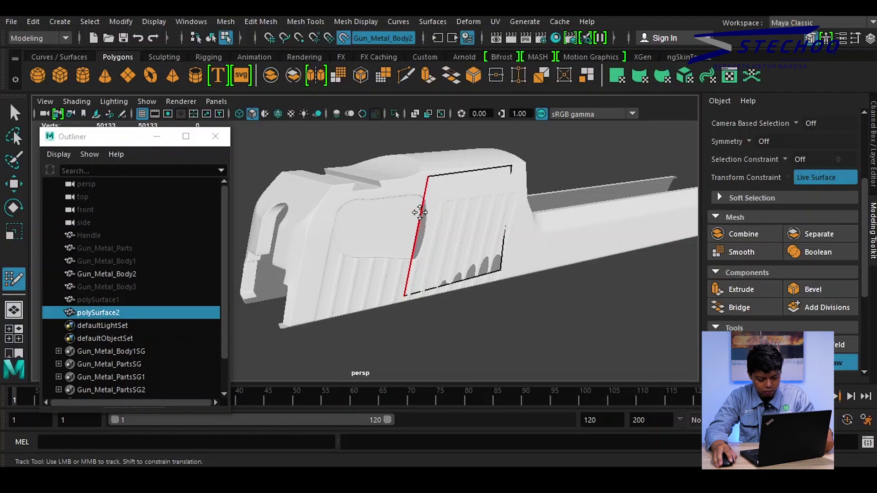
Insert a horizontal edge loop across the middle of the side quad and align its front vertices with the body's stepped front edge
key(ctrl)
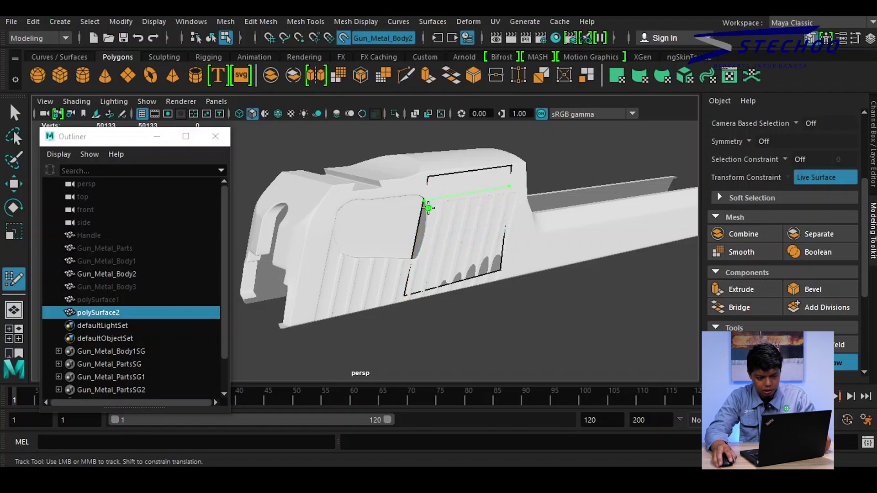
ctrl+click(430, 237)
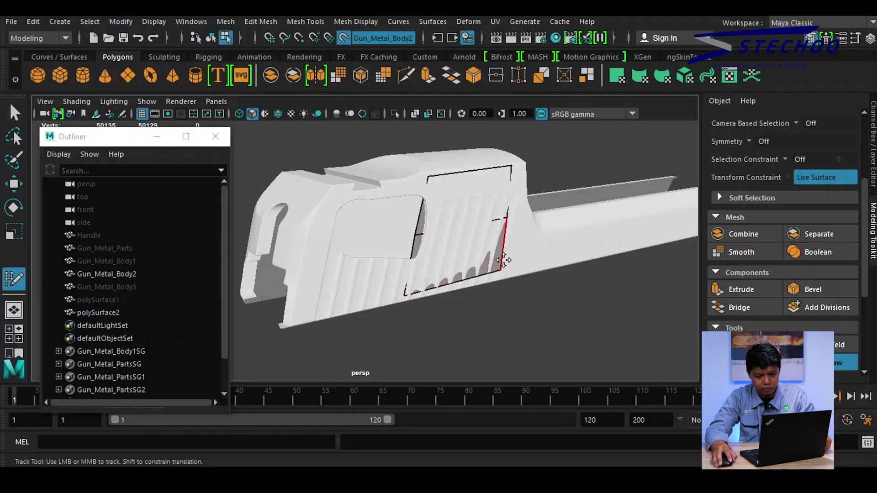
drag(500, 267, 521, 281)
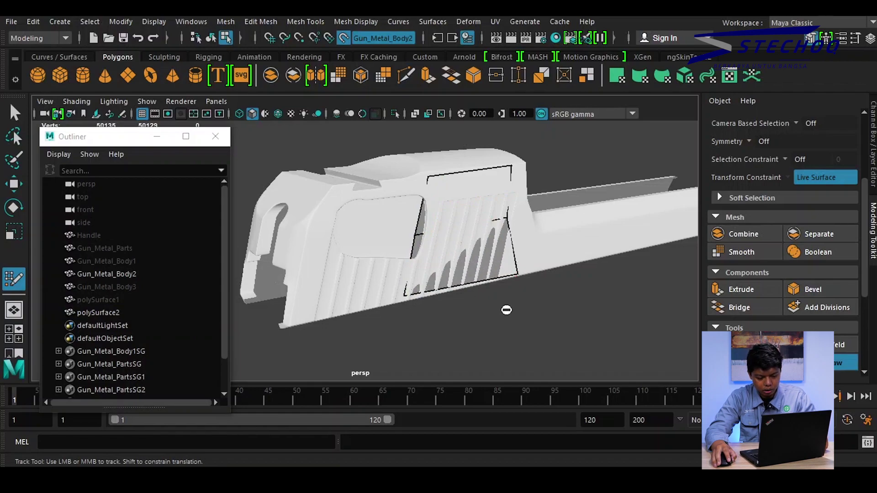
alt+drag(507, 313, 479, 248)
drag(482, 211, 505, 210)
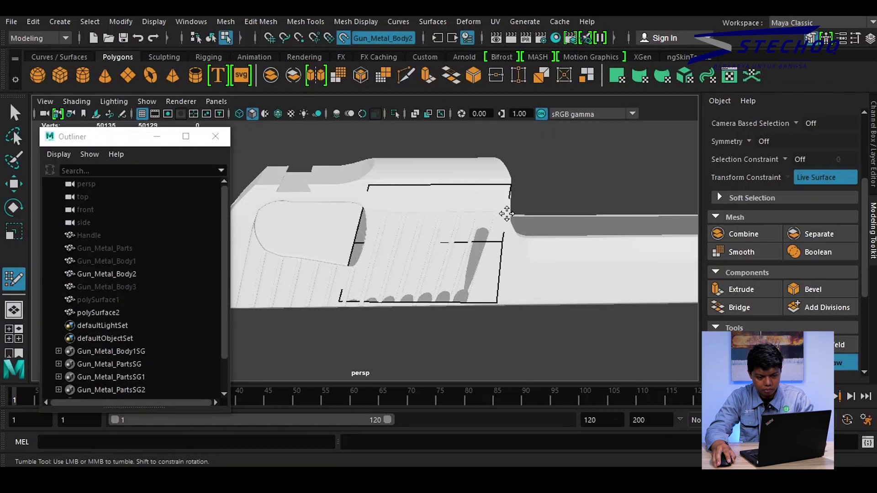
drag(501, 261, 508, 267)
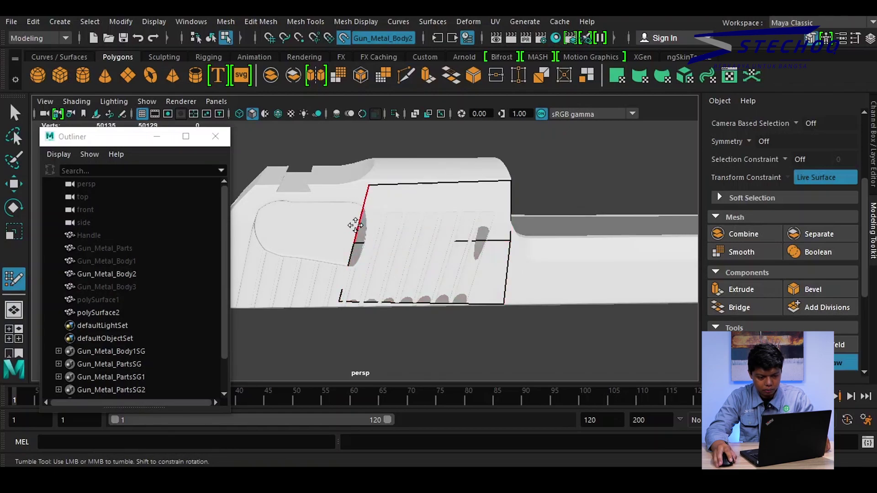
Extend the side patch backward over the rounded panel, fitting its rear vertices to the slanted rear end of the gun body
drag(361, 218, 245, 223)
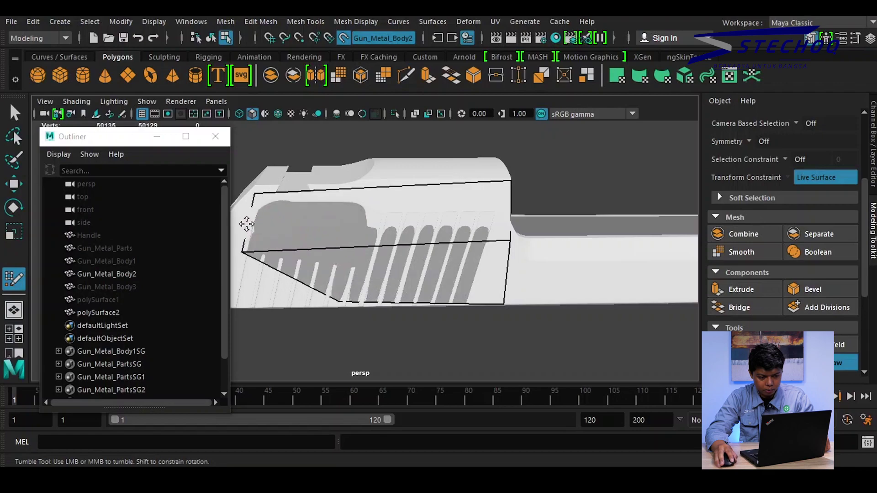
alt+middle_drag(356, 231, 465, 281)
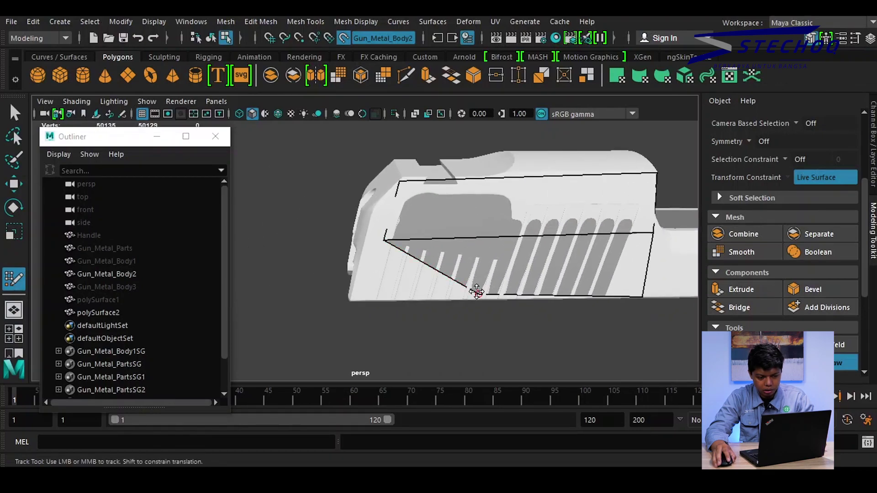
mouse_move(449, 299)
mouse_down()
mouse_move(366, 307)
mouse_move(389, 298)
mouse_move(383, 288)
mouse_move(355, 297)
mouse_up()
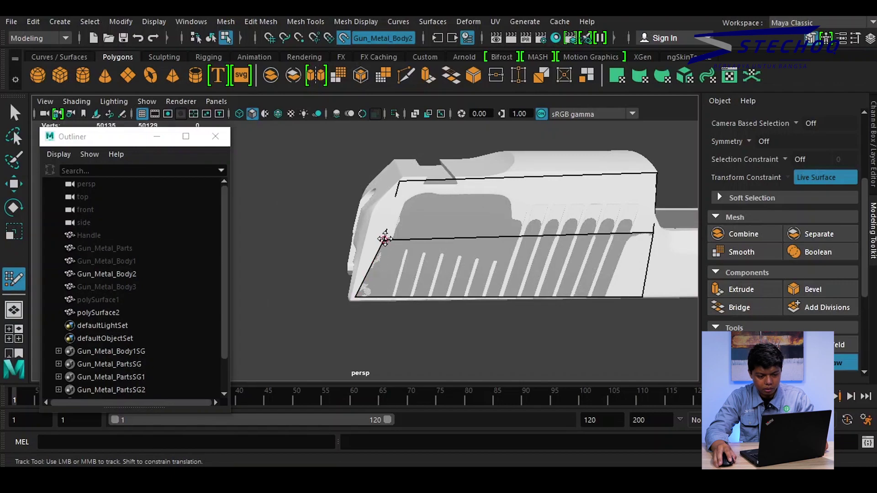
drag(385, 238, 369, 234)
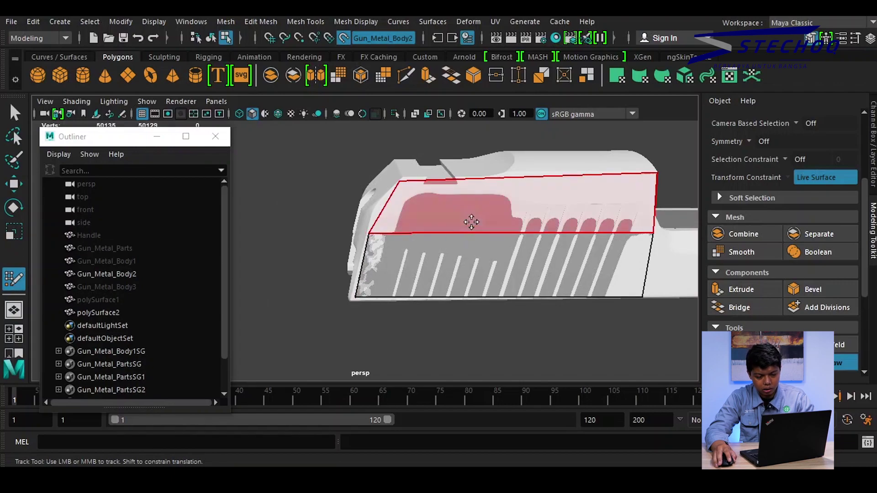
Insert three vertical edge loops in the side patch, one across the grooves and two across the rounded panel, and adjust their spacing
alt+drag(446, 219, 469, 203)
scroll(420, 214, up, 1)
scroll(470, 204, up, 2)
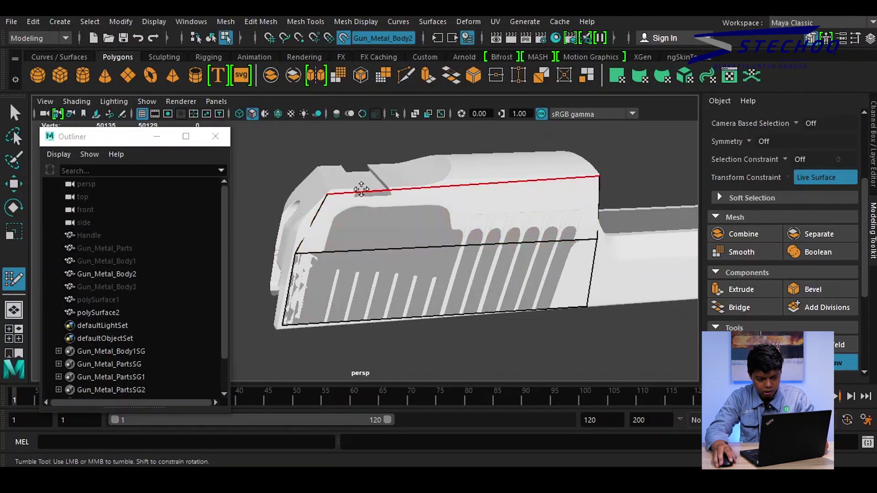
key(ctrl)
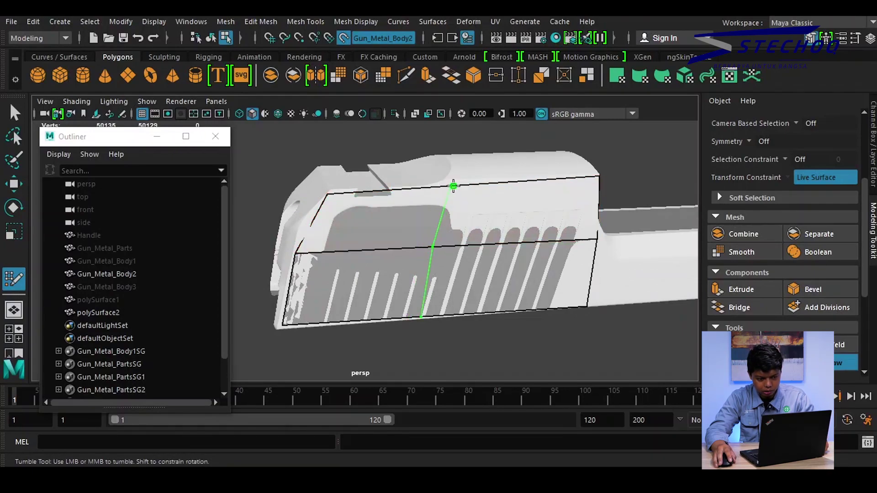
ctrl+click(515, 181)
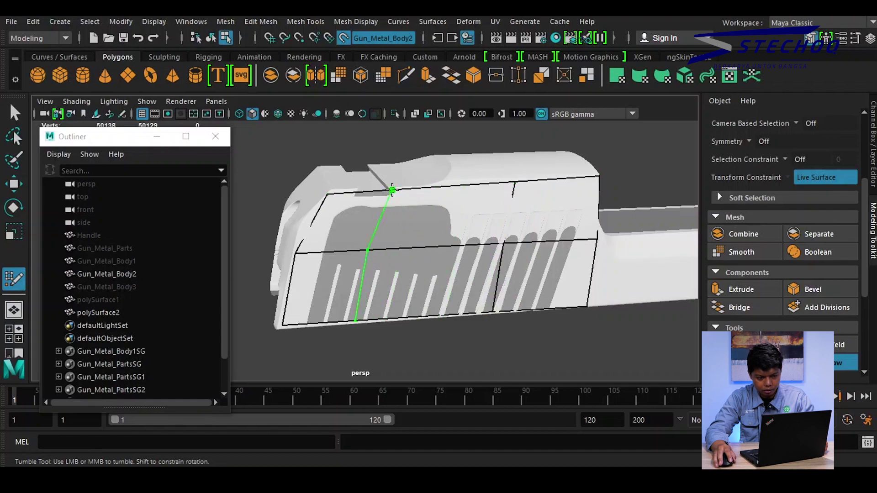
ctrl+click(392, 189)
middle_drag(358, 285, 377, 283)
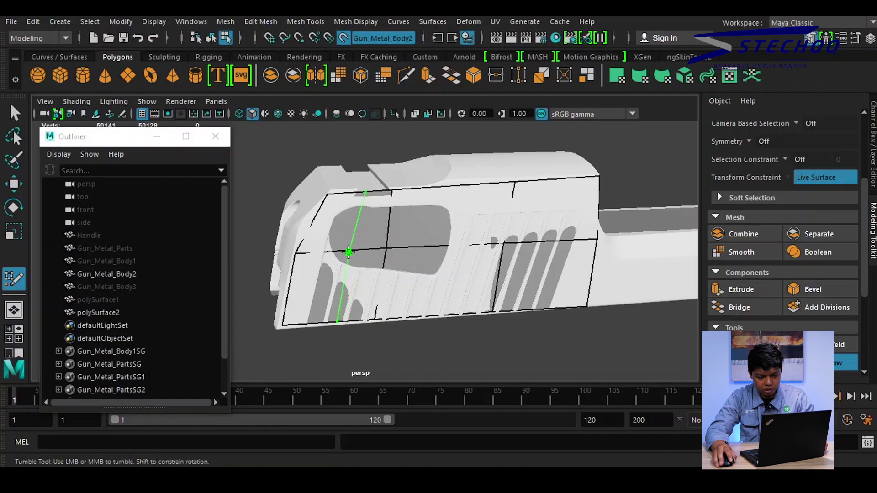
ctrl+click(334, 249)
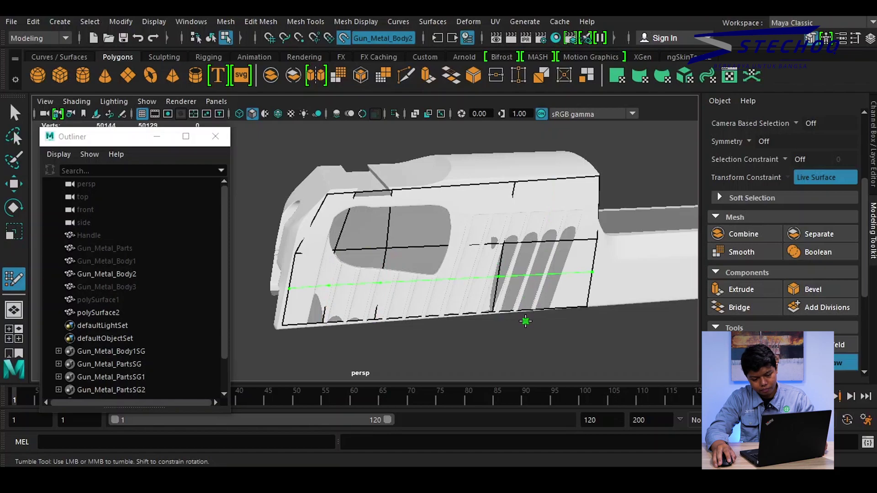
Fill quads from the side patch's upper edge onto the curved top, insert a lengthwise edge loop and fit its vertices to the surface
alt+drag(554, 329, 432, 214)
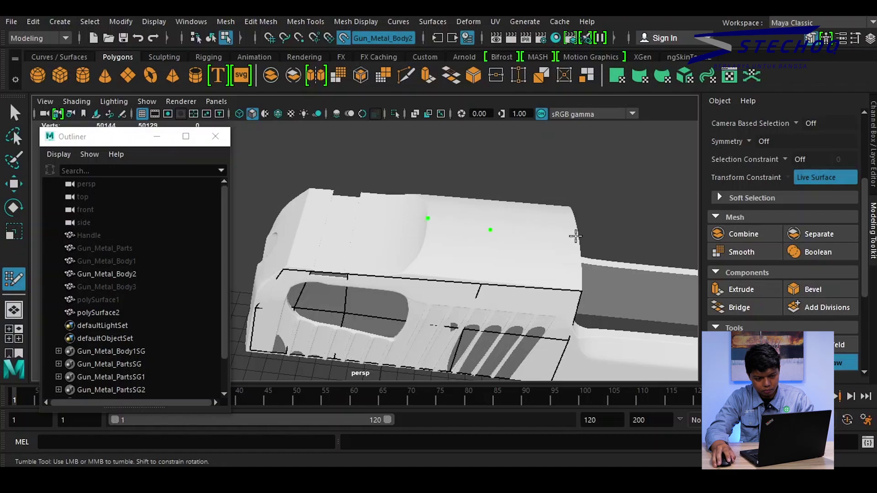
shift+click(445, 254)
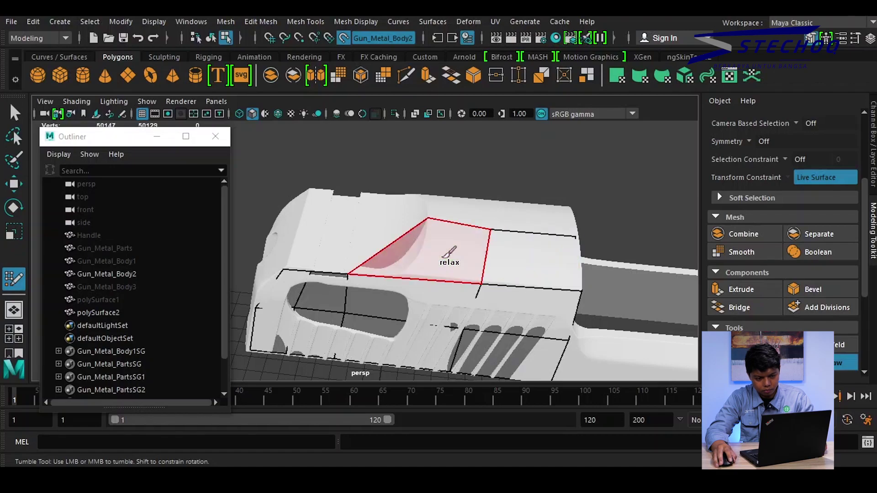
drag(416, 215, 423, 243)
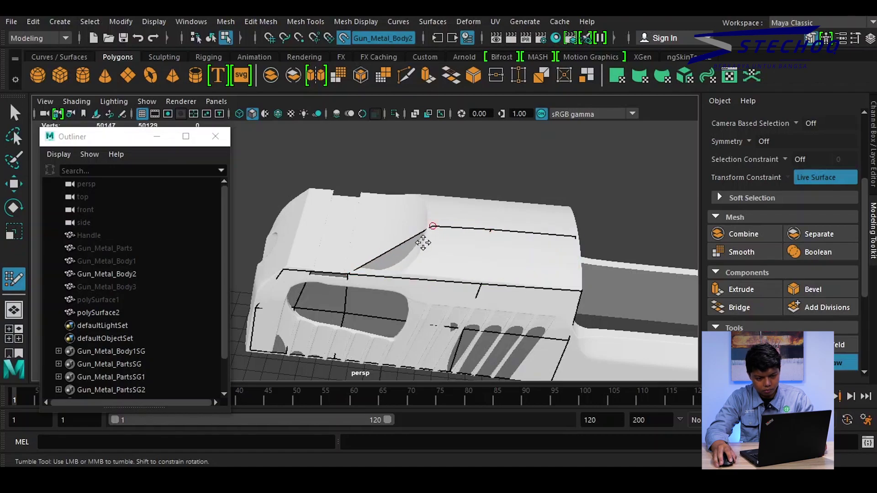
ctrl+click(395, 251)
drag(398, 252, 415, 259)
drag(487, 251, 487, 255)
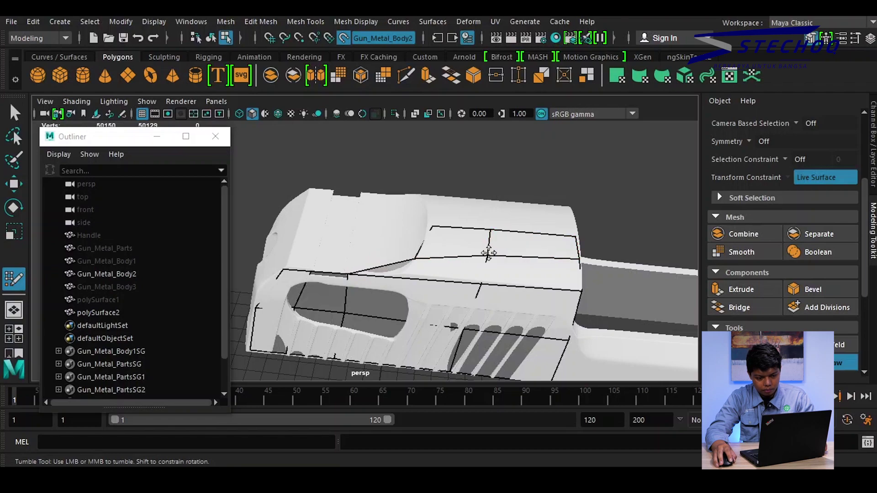
Add quads behind the raised top section, connecting them to the side patch, and adjust their vertices to follow the sloping surface
alt+drag(447, 316, 464, 280)
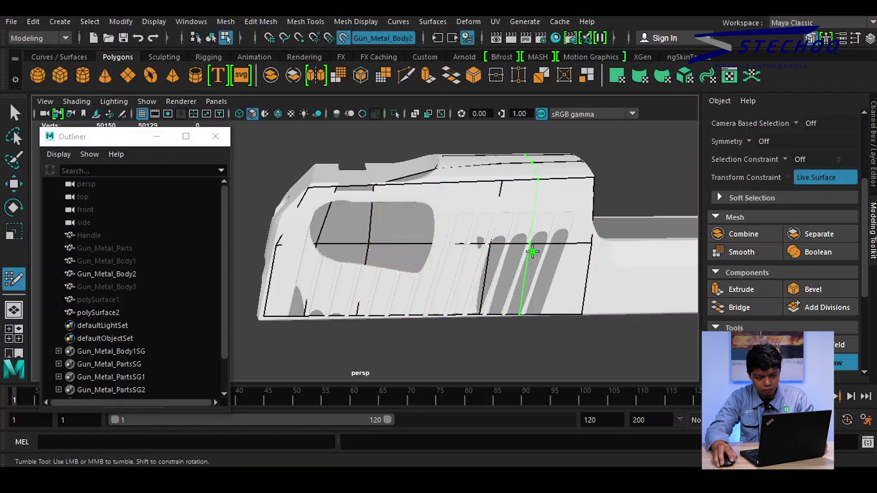
alt+drag(445, 231, 463, 248)
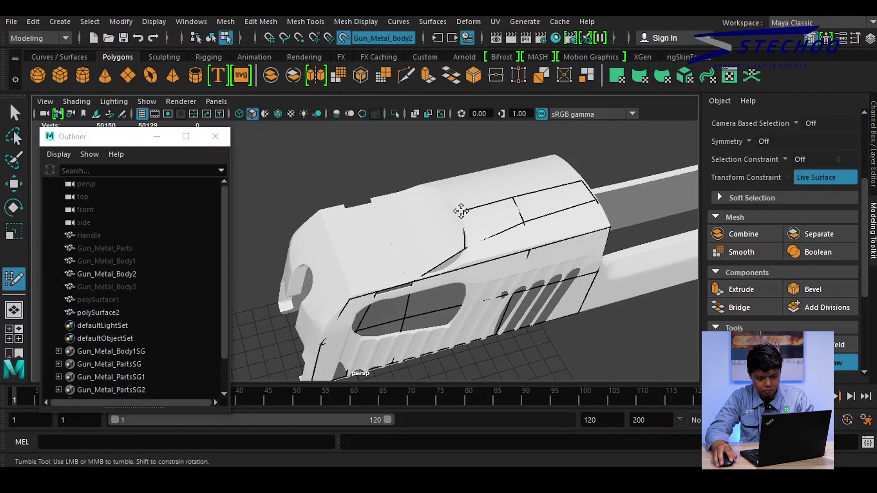
drag(461, 210, 453, 208)
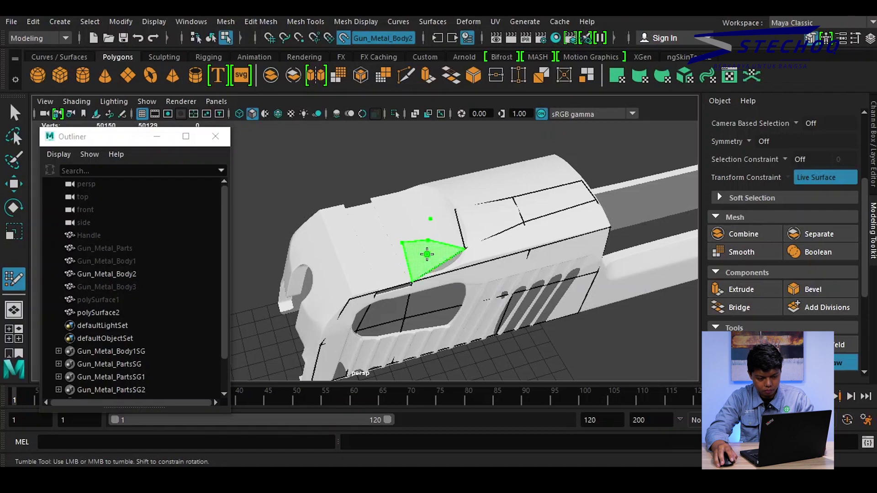
shift+click(445, 235)
click(396, 228)
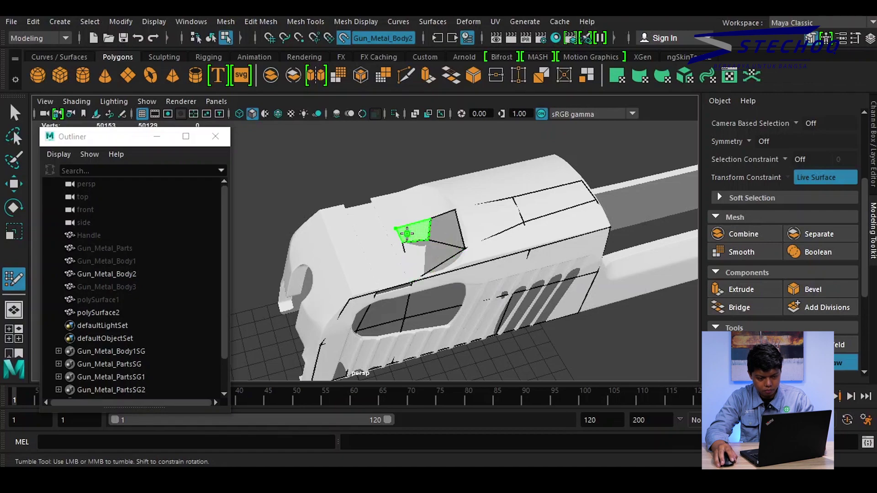
shift+click(406, 235)
mouse_move(398, 235)
mouse_down()
mouse_move(380, 238)
mouse_move(390, 235)
mouse_up()
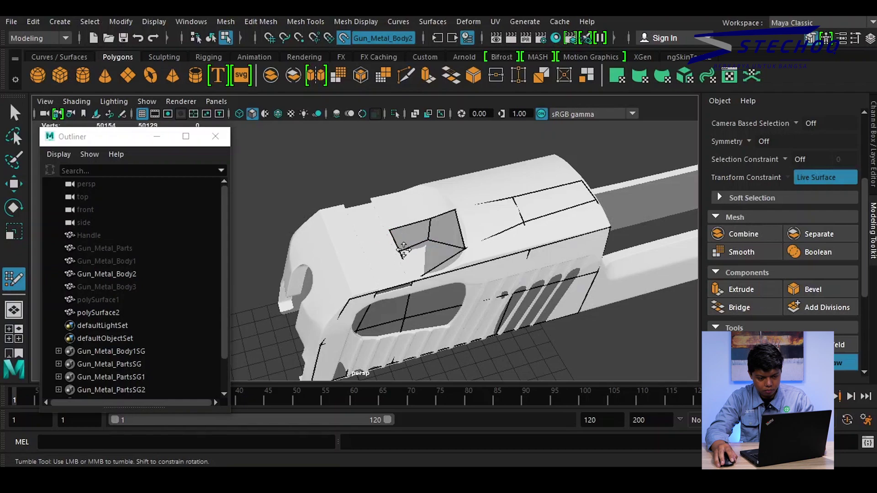
drag(429, 237, 437, 239)
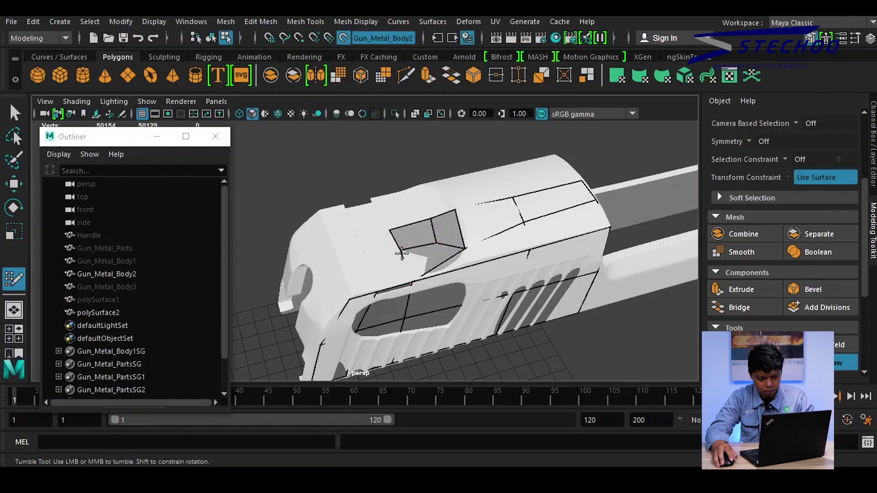
Fill a new quad on the long front section, attached to the lower front edge of the side patch
alt+drag(383, 281, 438, 249)
scroll(341, 268, up, 3)
alt+drag(342, 267, 399, 266)
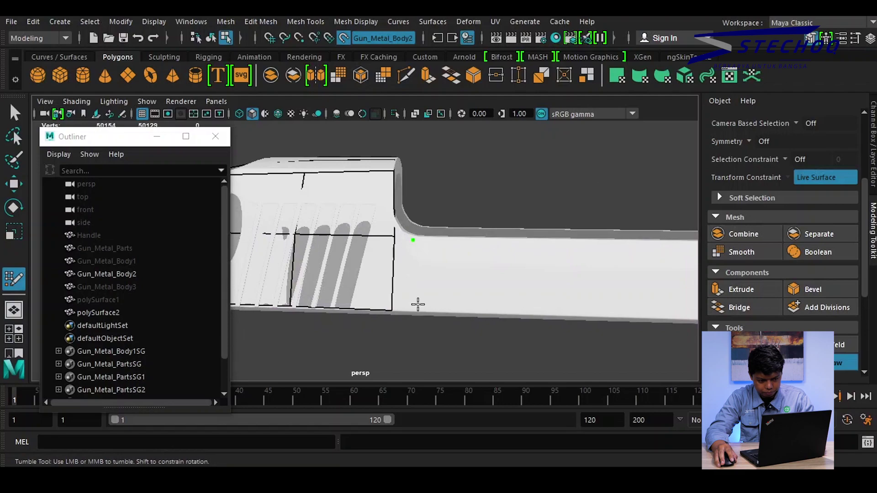
shift+click(409, 279)
Stretch the new front quad along the slide and fit its end corners to the muzzle end of the body
mouse_move(417, 250)
mouse_down()
mouse_move(487, 247)
mouse_move(597, 265)
mouse_move(617, 254)
mouse_move(601, 278)
mouse_up()
alt+middle_drag(601, 278, 405, 320)
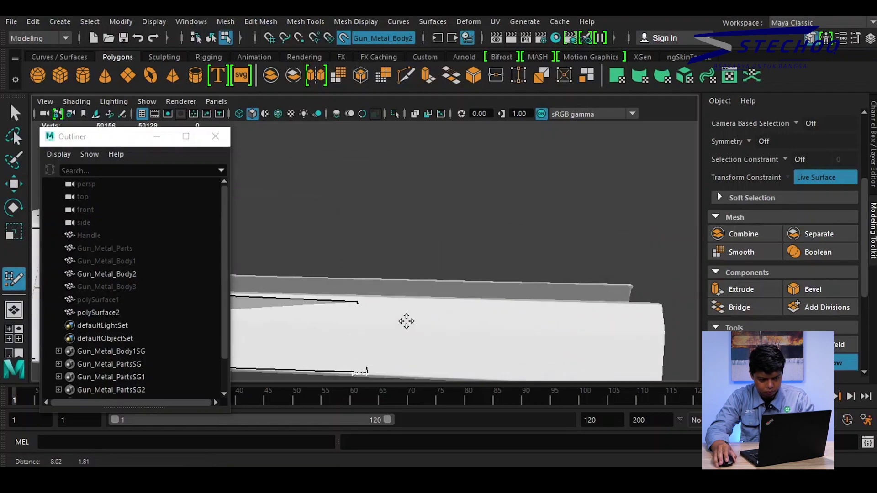
scroll(446, 311, down, 3)
mouse_move(482, 287)
mouse_down()
mouse_move(538, 298)
mouse_move(523, 297)
mouse_move(532, 329)
mouse_up()
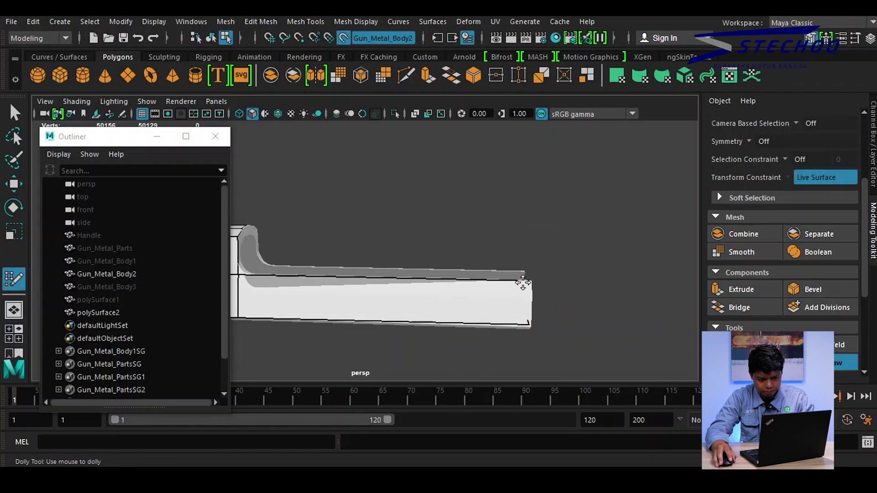
drag(523, 283, 532, 279)
alt+middle_drag(393, 315, 499, 279)
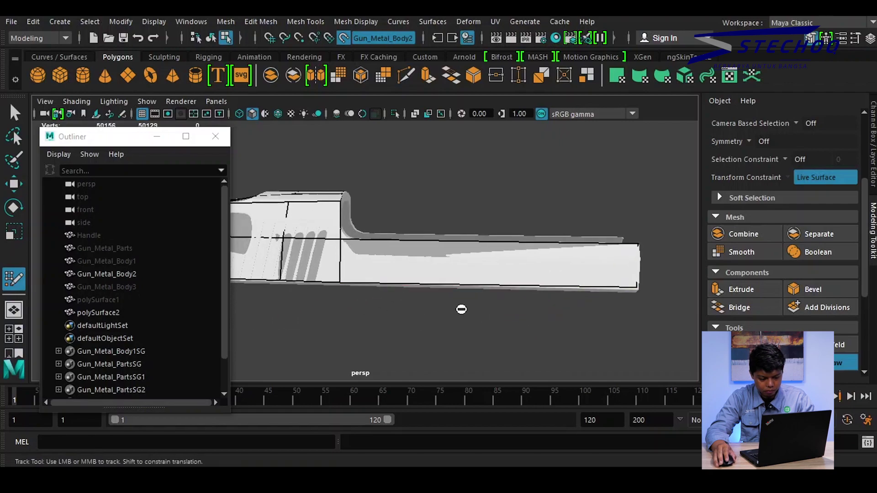
ctrl+click(404, 276)
mouse_move(474, 269)
shift+mouse_down()
mouse_move(497, 289)
mouse_move(505, 285)
shift+mouse_up()
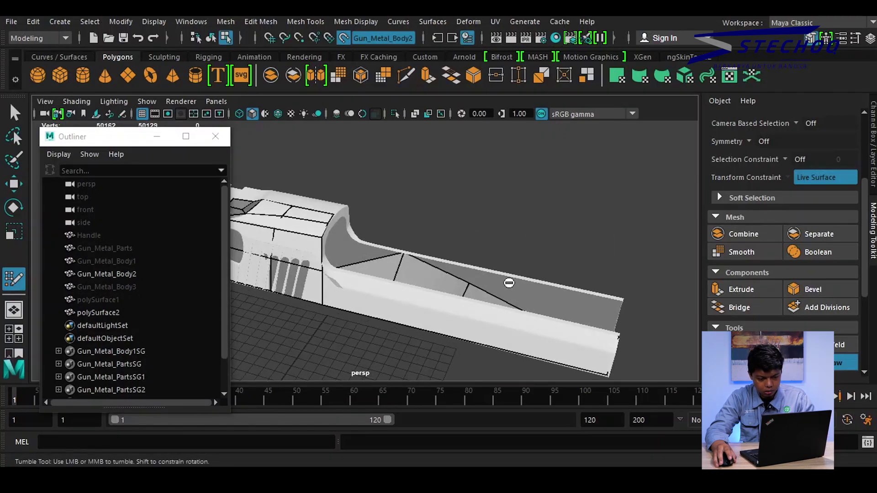
key(ctrl+z)
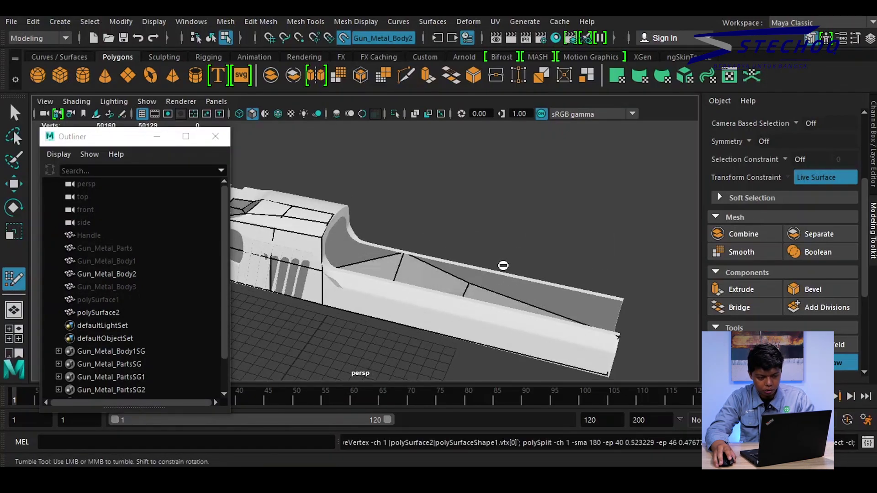
key(ctrl+z)
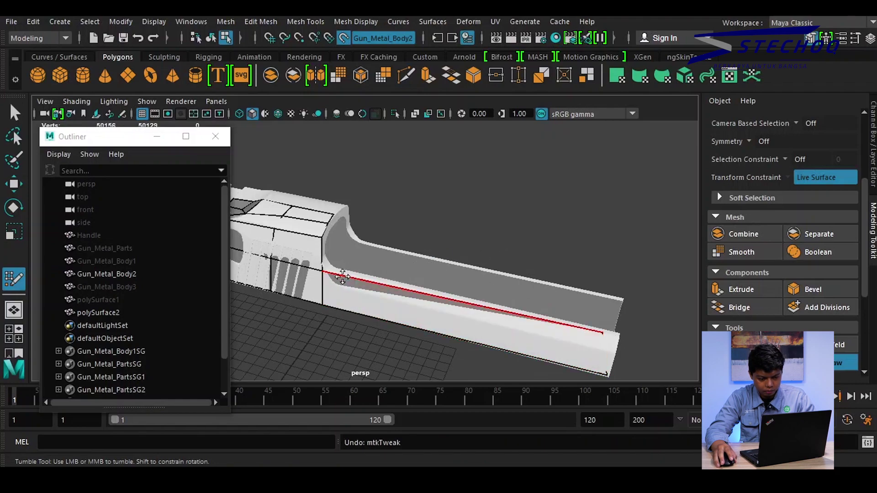
Insert a lengthwise edge loop along the lower side patch and a vertical loop just in front of the side window opening
alt+drag(435, 231, 578, 209)
alt+middle_drag(577, 210, 354, 233)
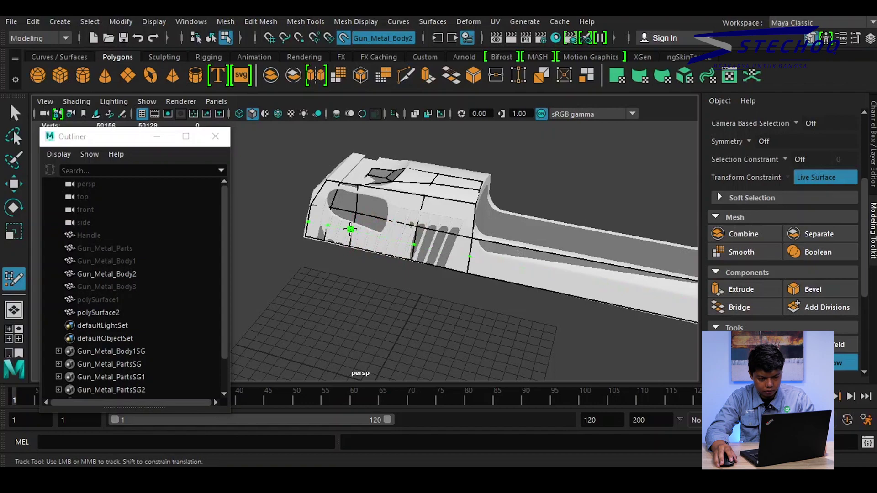
ctrl+click(350, 229)
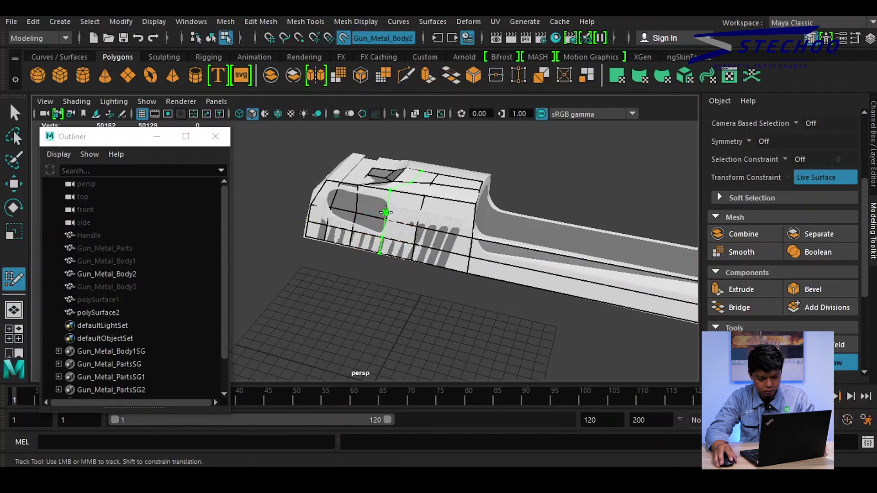
ctrl+click(385, 212)
Fill quads across the rear end face, from the side patch's rear edge toward the arched opening
alt+drag(354, 203, 411, 207)
alt+right_drag(411, 208, 393, 212)
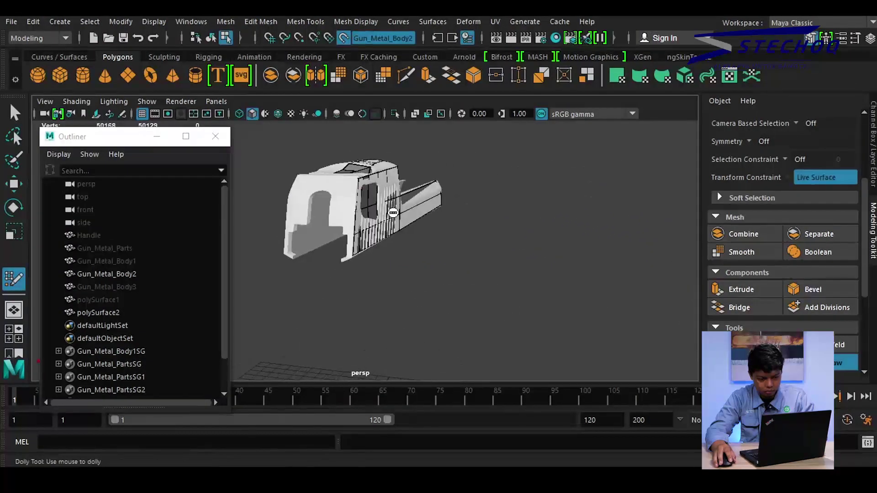
scroll(394, 212, up, 4)
alt+drag(390, 210, 417, 205)
alt+middle_drag(417, 205, 454, 249)
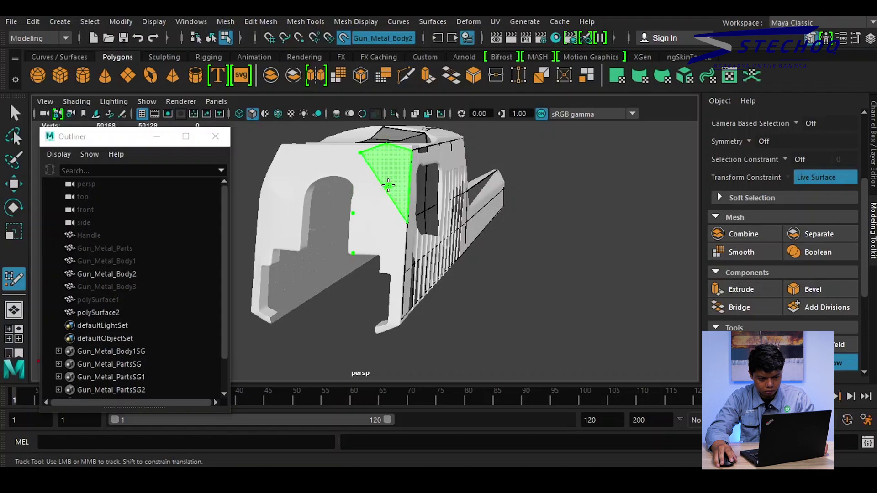
shift+click(384, 239)
mouse_move(398, 201)
alt+mouse_down()
mouse_move(389, 219)
mouse_move(358, 231)
mouse_move(347, 200)
alt+mouse_up()
shift+click(342, 231)
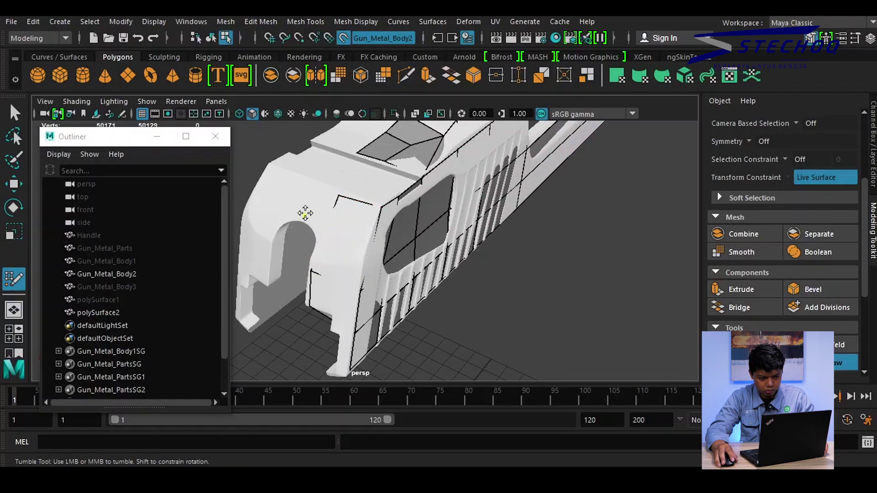
Add a quad beside the rear arch, fit its lower vertex to the arch edge, and fill a quad on top behind the raised section
shift+click(324, 229)
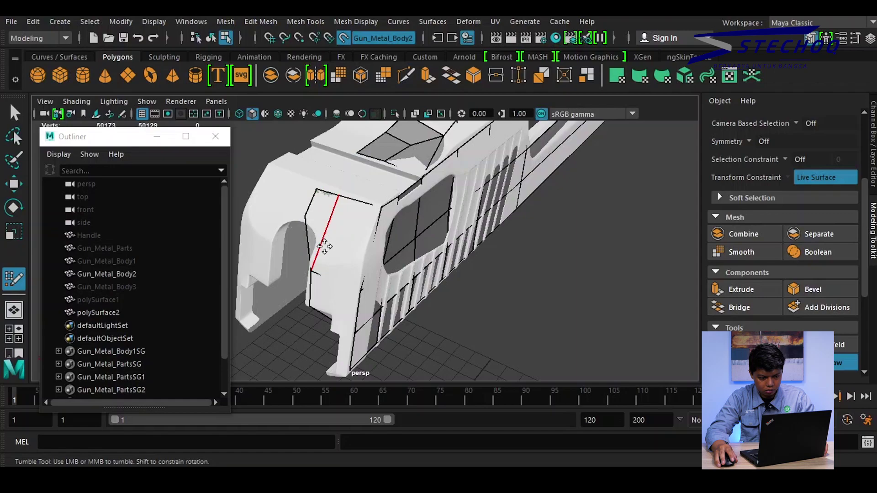
drag(310, 270, 312, 256)
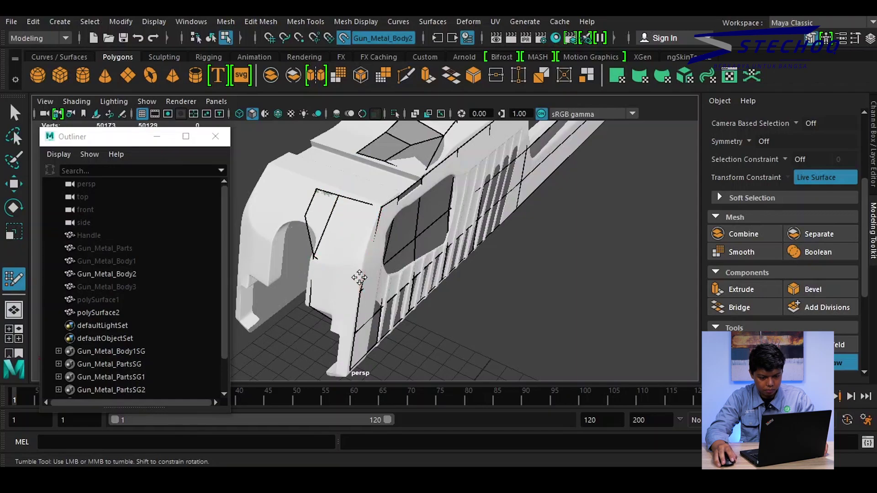
alt+drag(457, 256, 383, 242)
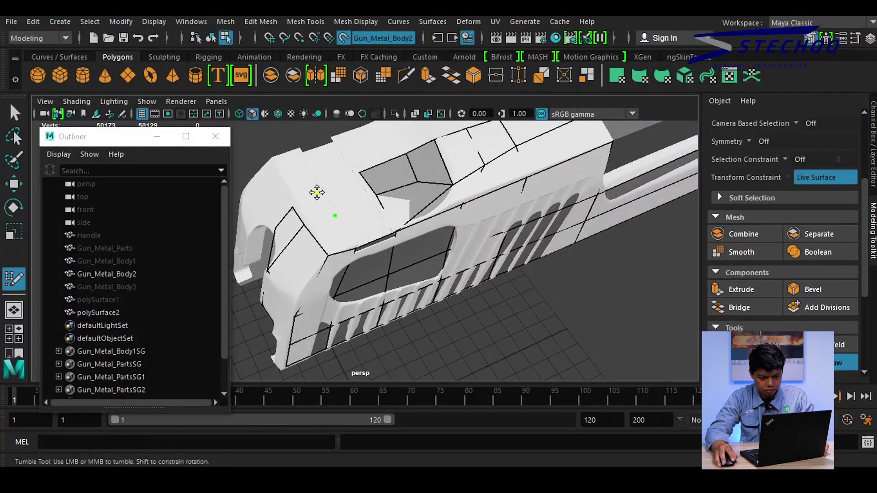
shift+click(348, 191)
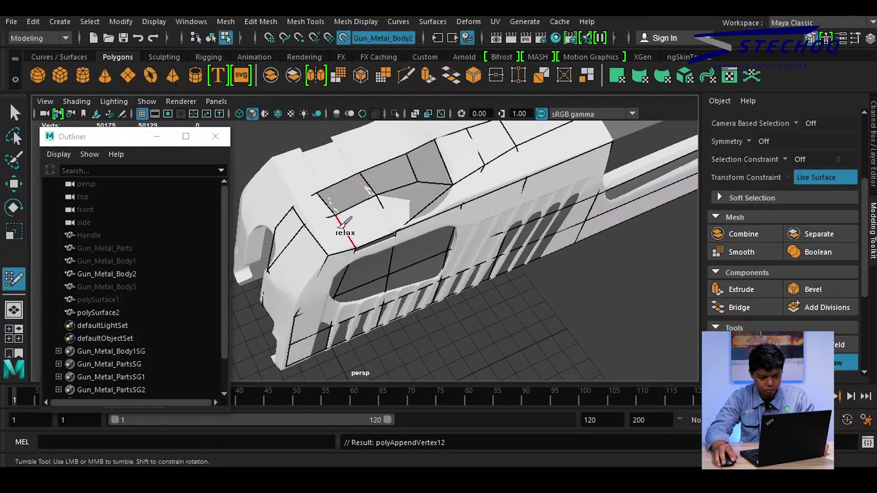
Insert two vertical edge loops across the long front section and move its middle end vertex to the muzzle edge
mouse_move(353, 219)
alt+mouse_down()
mouse_move(463, 245)
mouse_move(368, 231)
mouse_move(509, 270)
mouse_move(574, 233)
alt+mouse_up()
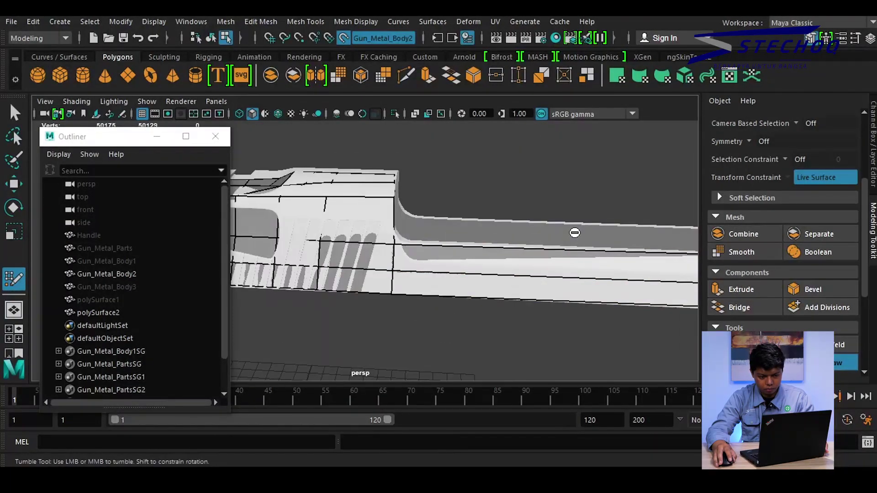
key(super)
key(super)
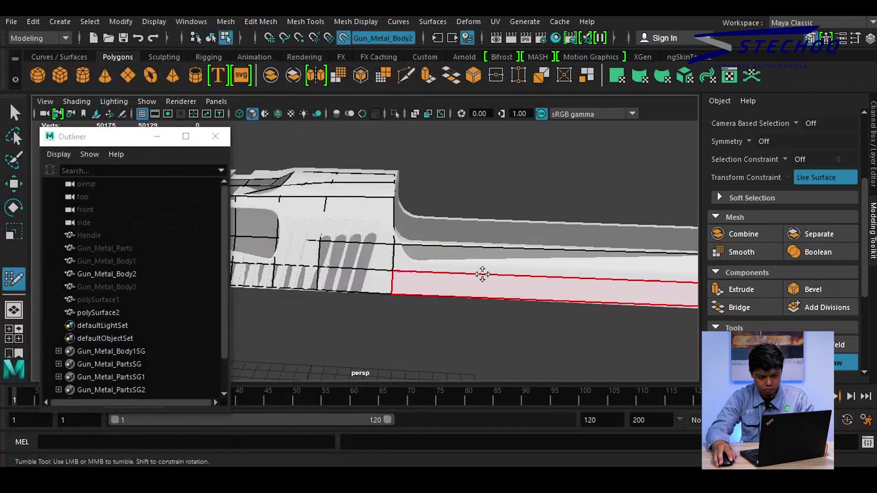
ctrl+click(480, 267)
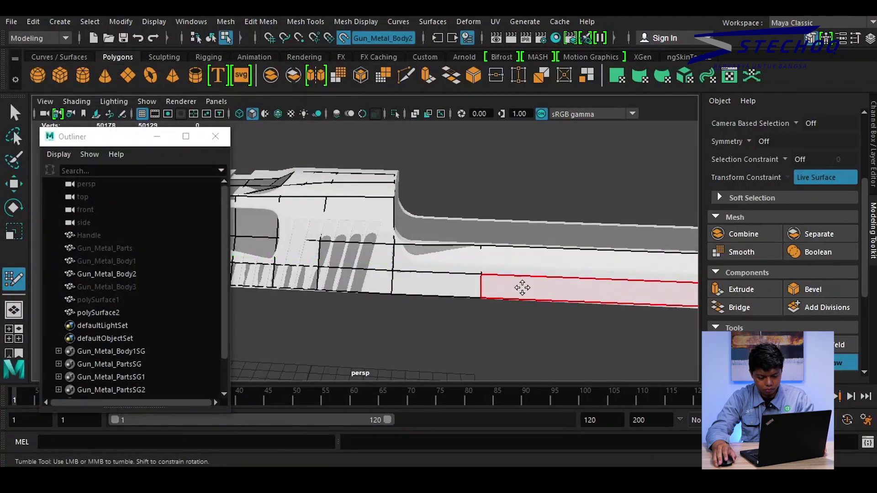
alt+middle_drag(522, 288, 439, 278)
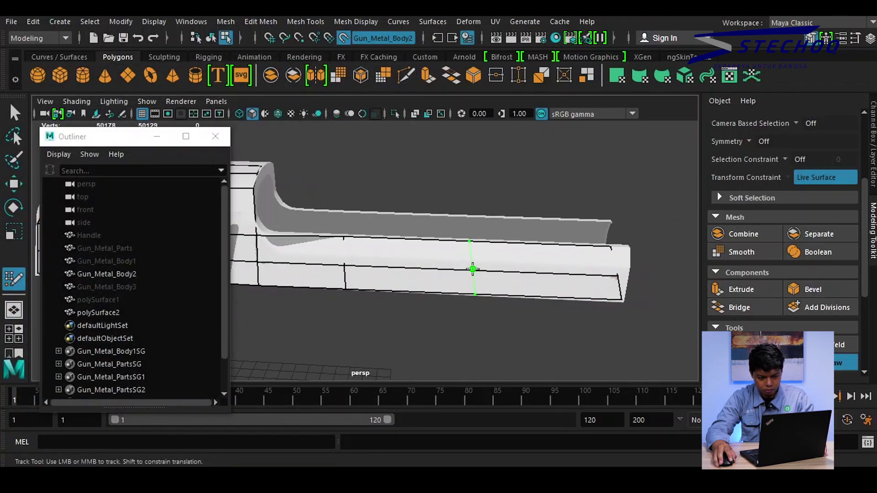
ctrl+click(472, 270)
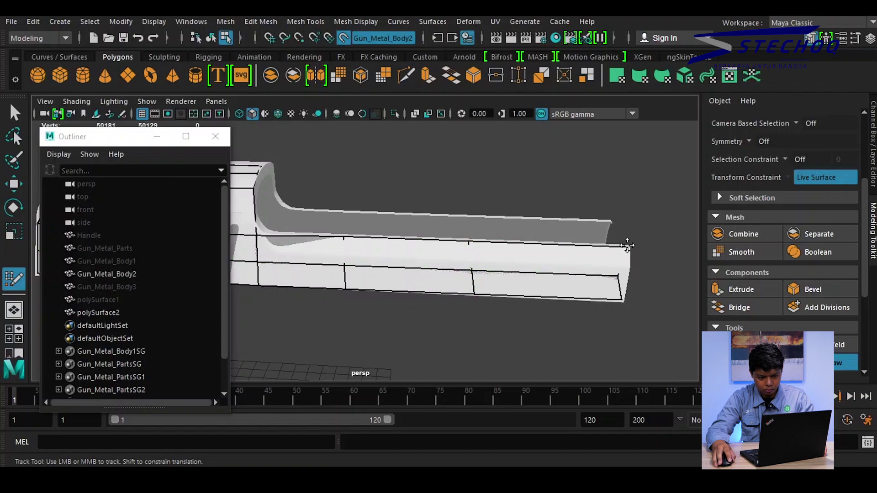
drag(618, 274, 629, 274)
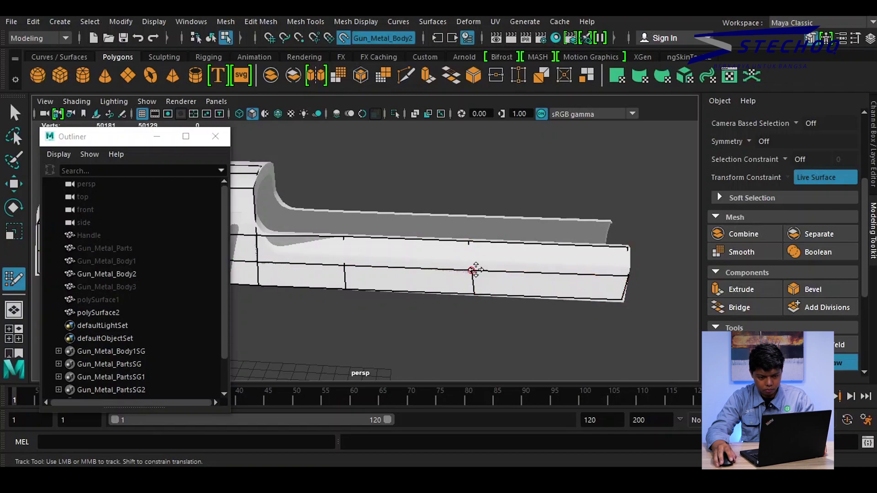
Fill quads along the front rim of the raised section, from its side edge around the corner to the top
mouse_move(475, 271)
alt+mouse_down()
mouse_move(481, 290)
mouse_move(516, 307)
mouse_move(416, 270)
alt+mouse_up()
alt+right_drag(415, 269, 419, 434)
alt+middle_drag(419, 434, 424, 420)
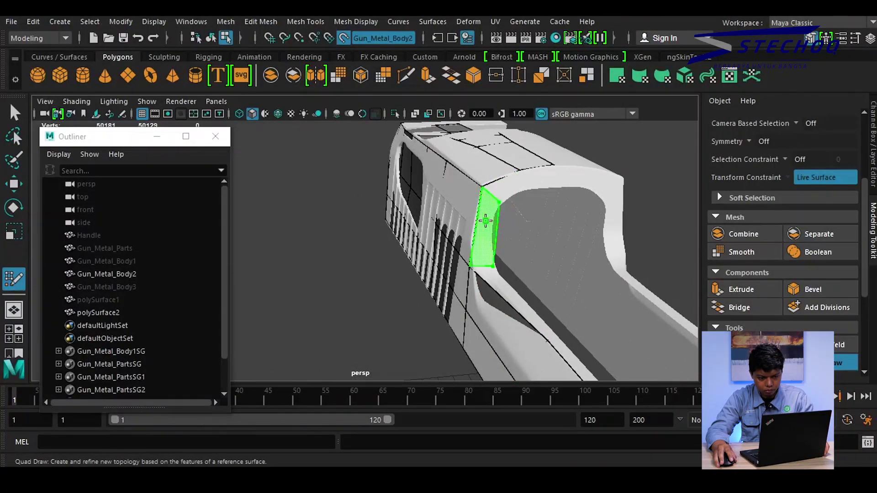
shift+click(493, 209)
click(552, 182)
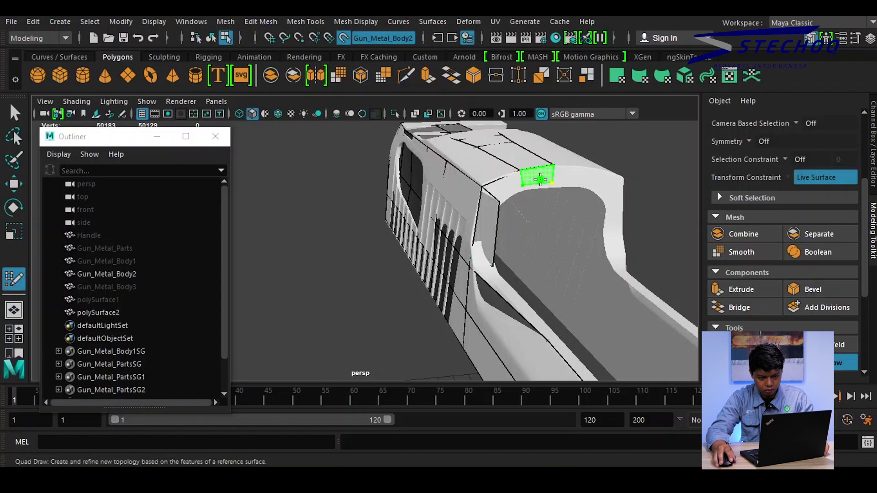
shift+click(529, 181)
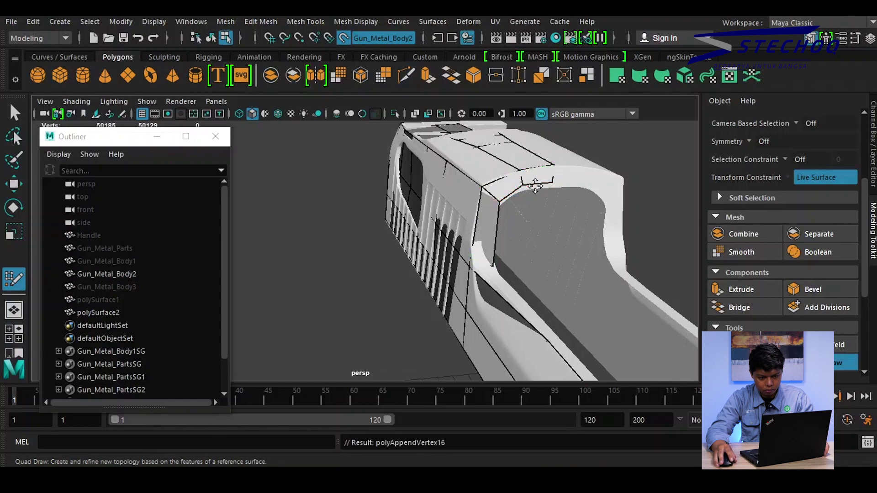
Examine the low-poly quad layout over the body from the side, rear and top for coverage and edge flow
scroll(512, 196, down, 2)
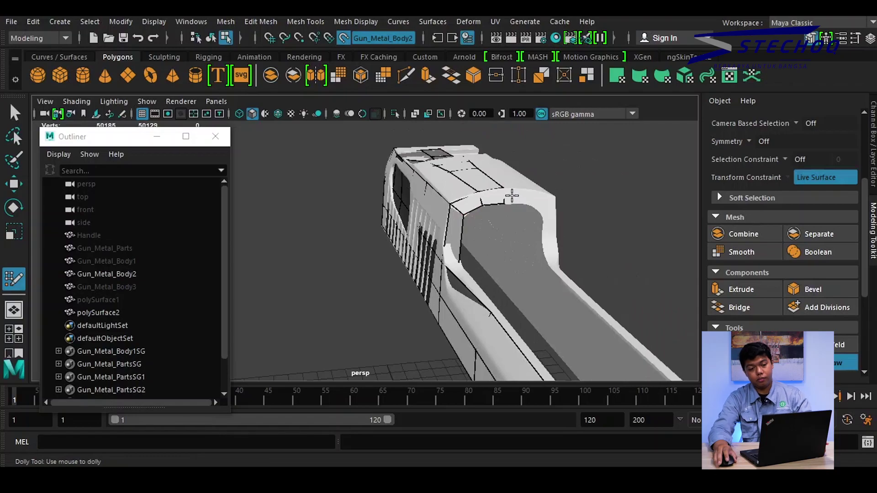
alt+drag(512, 196, 501, 278)
alt+drag(600, 268, 370, 288)
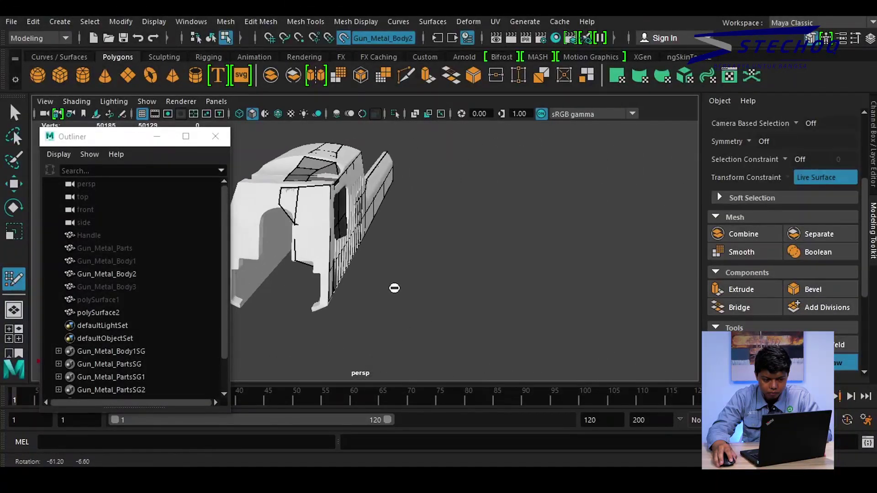
alt+drag(328, 311, 462, 287)
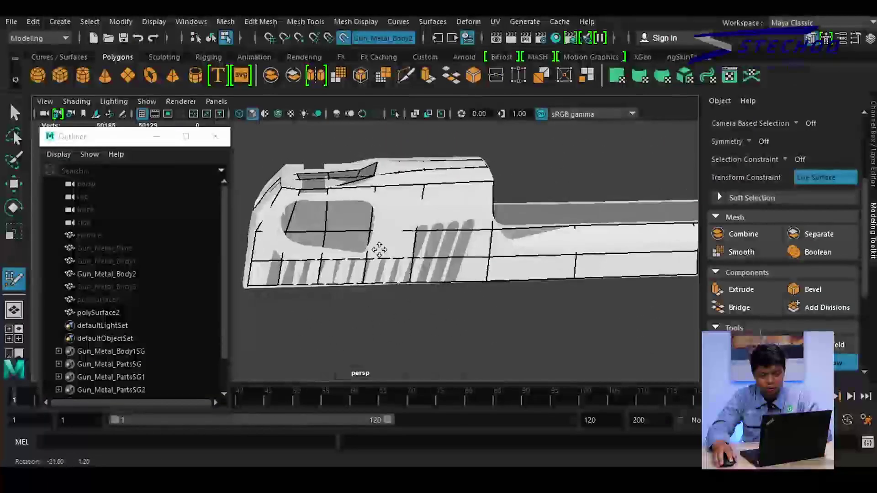
alt+drag(492, 318, 608, 310)
alt+drag(543, 315, 487, 312)
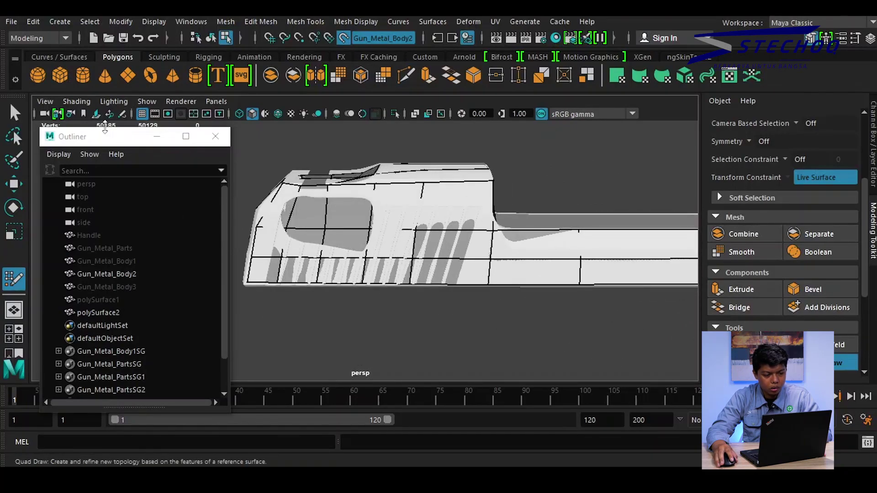
mouse_move(448, 305)
alt+mouse_down()
mouse_move(454, 295)
mouse_move(461, 302)
mouse_move(341, 289)
mouse_move(392, 306)
mouse_move(435, 305)
mouse_move(446, 286)
mouse_move(452, 305)
alt+mouse_up()
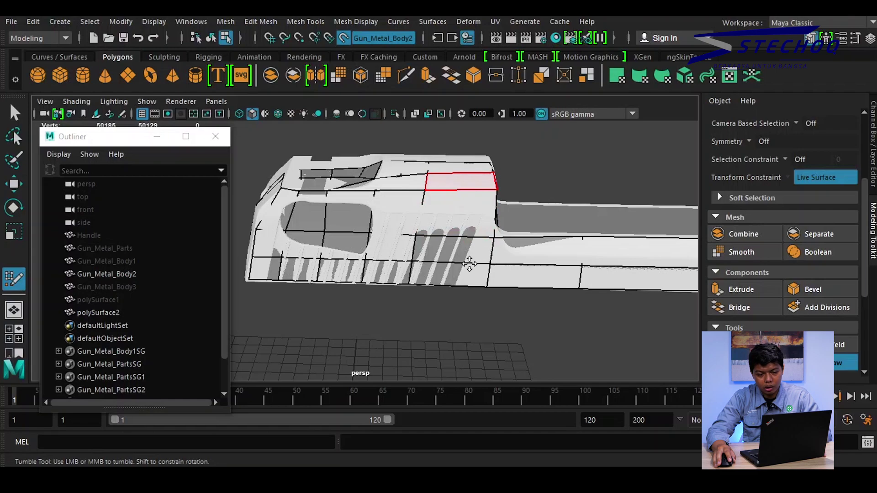
alt+drag(470, 263, 447, 242)
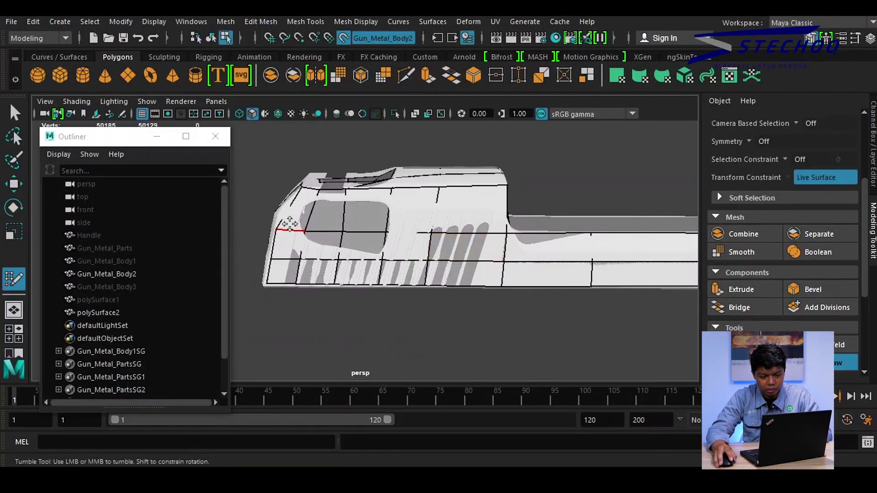
alt+drag(303, 261, 392, 274)
alt+middle_drag(393, 274, 468, 278)
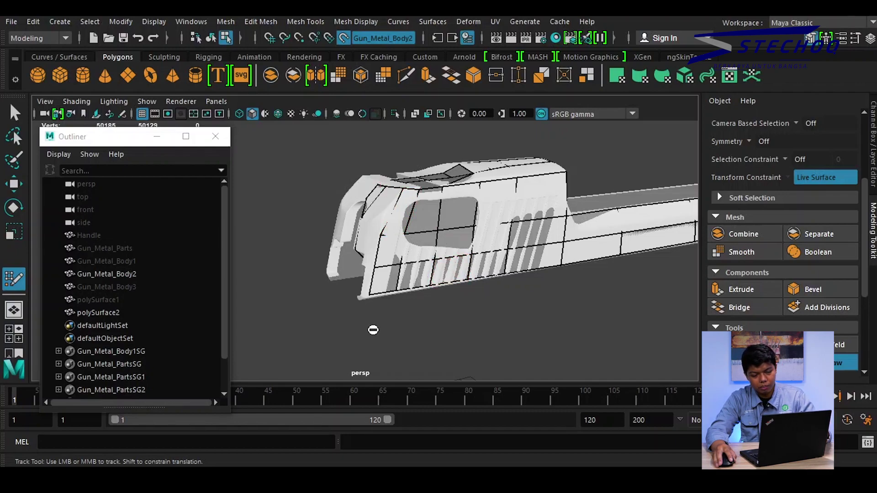
alt+drag(369, 310, 466, 285)
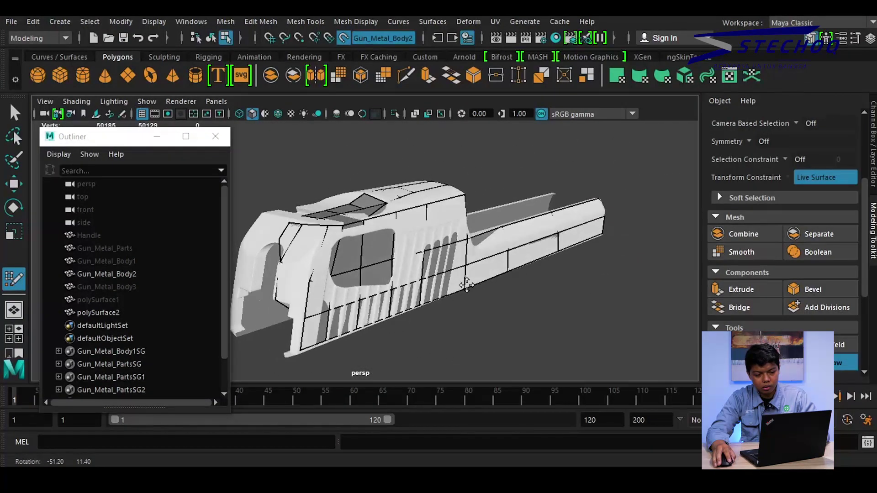
alt+right_drag(469, 298, 471, 269)
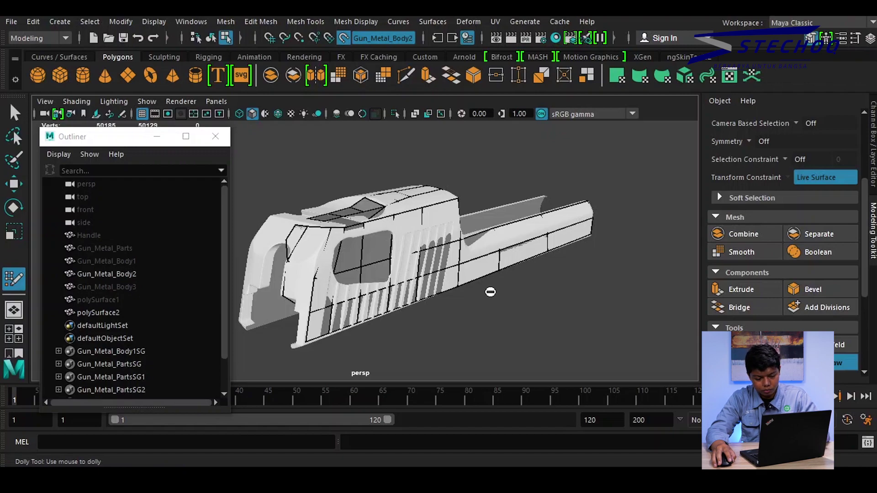
alt+drag(490, 291, 368, 250)
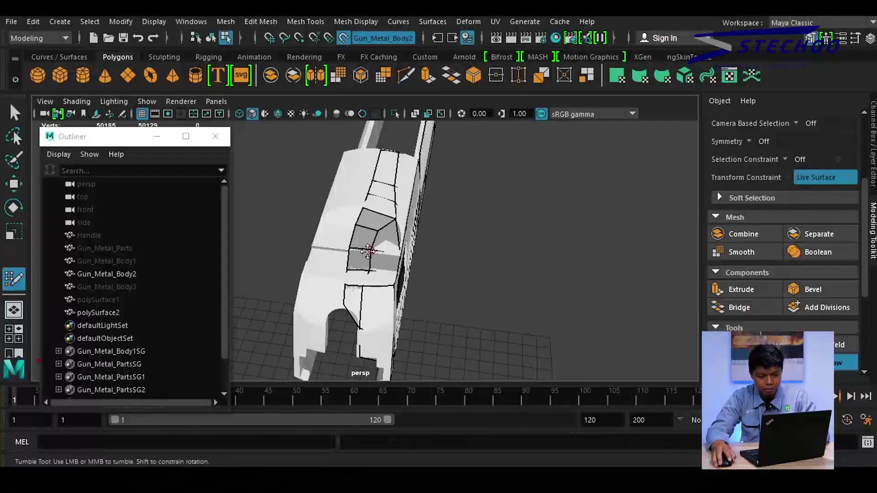
alt+drag(562, 249, 453, 223)
alt+right_drag(453, 224, 462, 207)
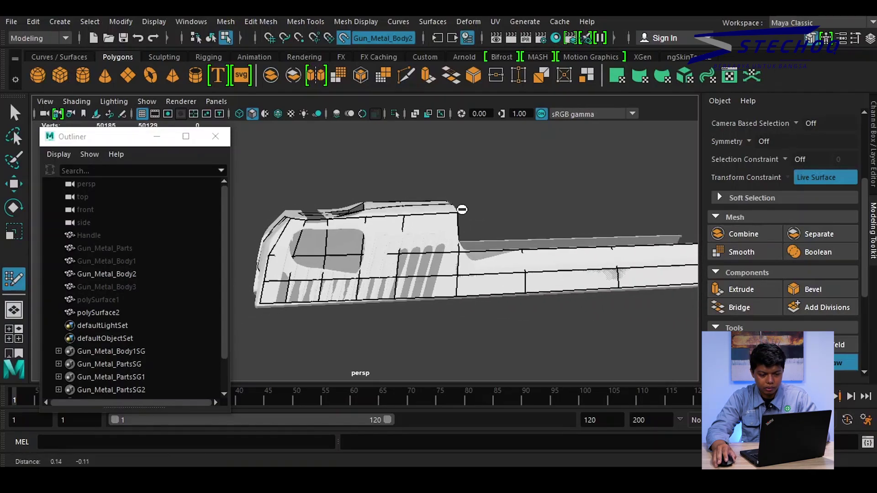
alt+middle_drag(510, 274, 458, 255)
alt+right_drag(458, 254, 450, 242)
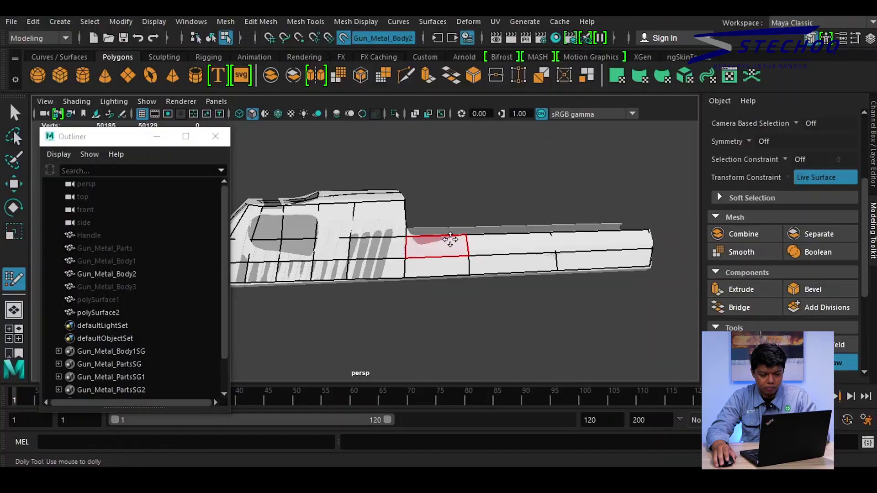